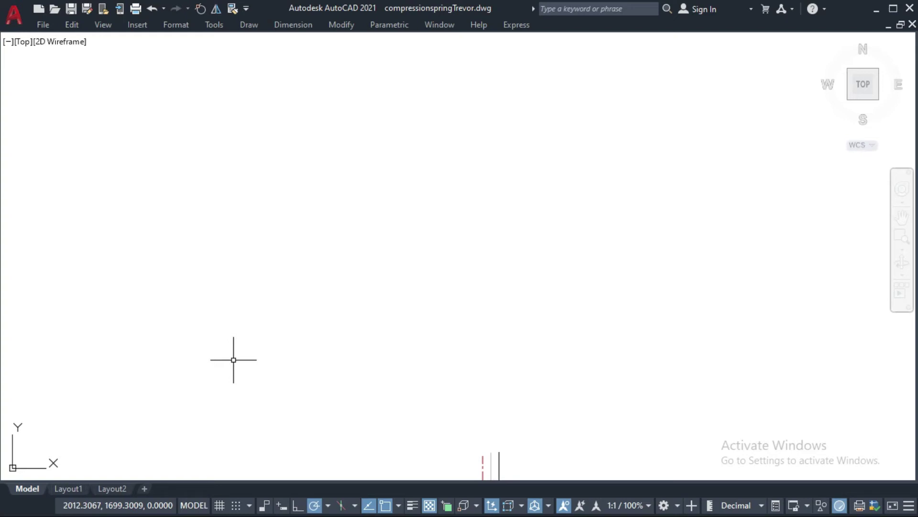
In the Edge question paper, underline 'knife-edge follower' in ink and mark the 38 mm rise value
key("alt+Tab")
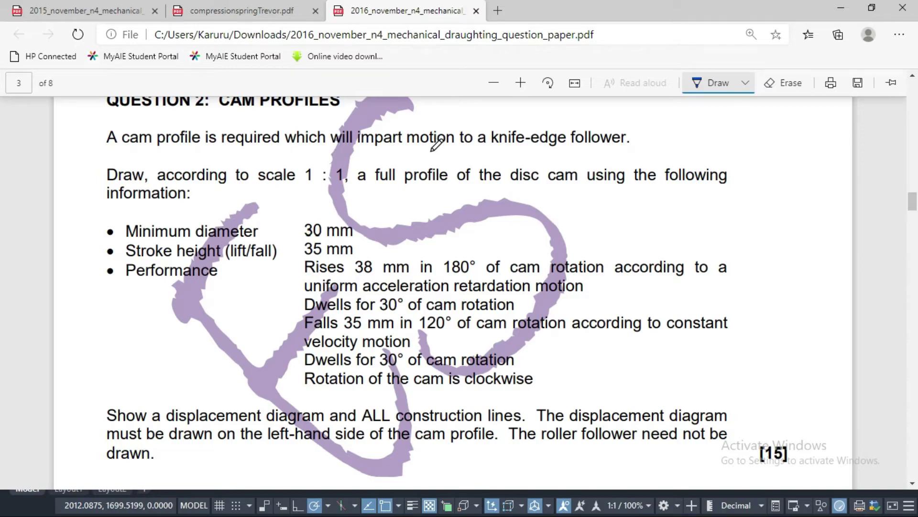
left_click_drag(495, 146, 621, 150)
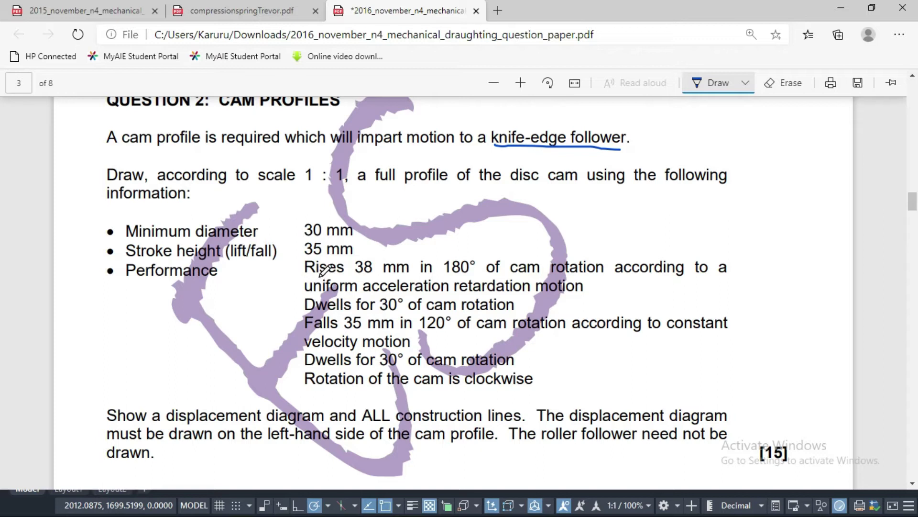
left_click(365, 273)
Underline the 35 mm stroke height, then switch back to AutoCAD
left_click_drag(304, 254, 322, 256)
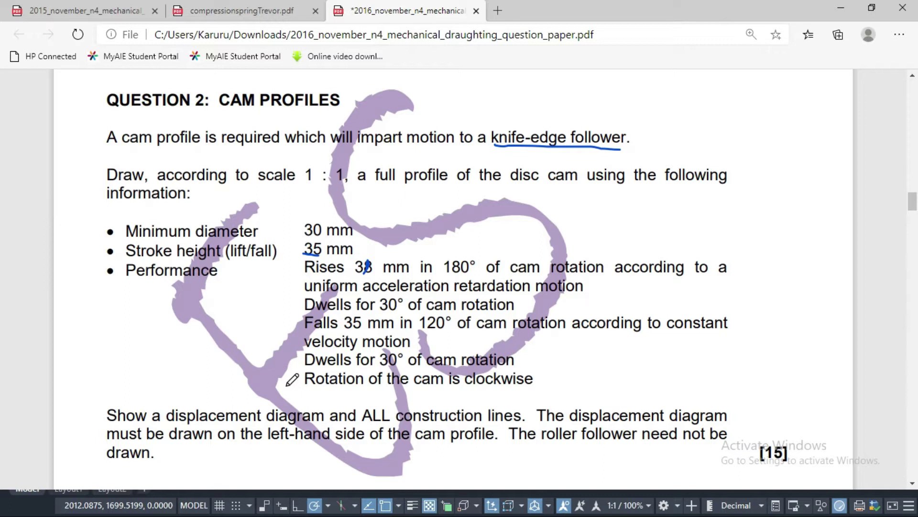
key("alt+Tab")
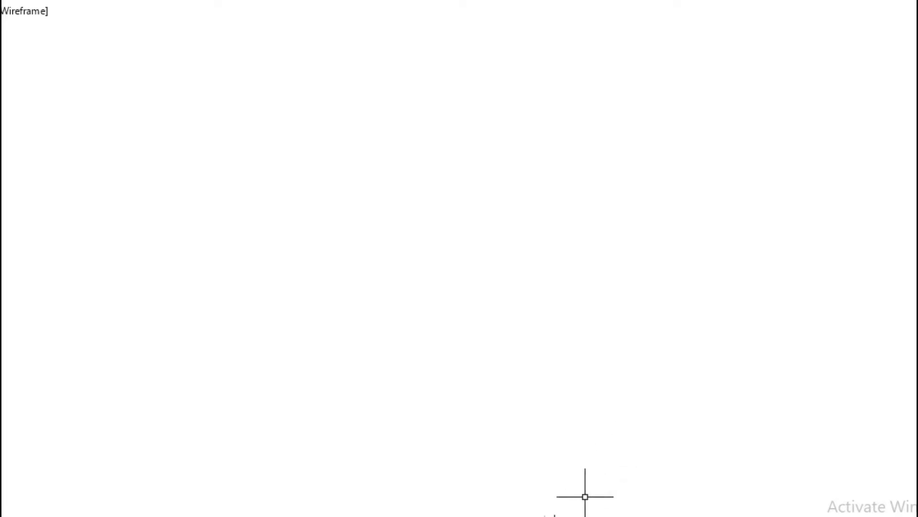
Draw a closed LINE rectangle with a 120-unit base as the diagram outline
left_click(550, 514)
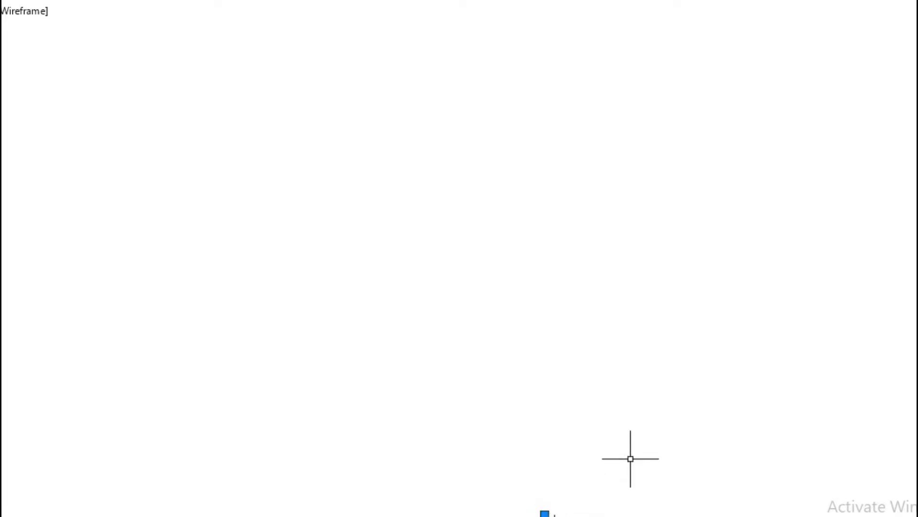
key("Escape")
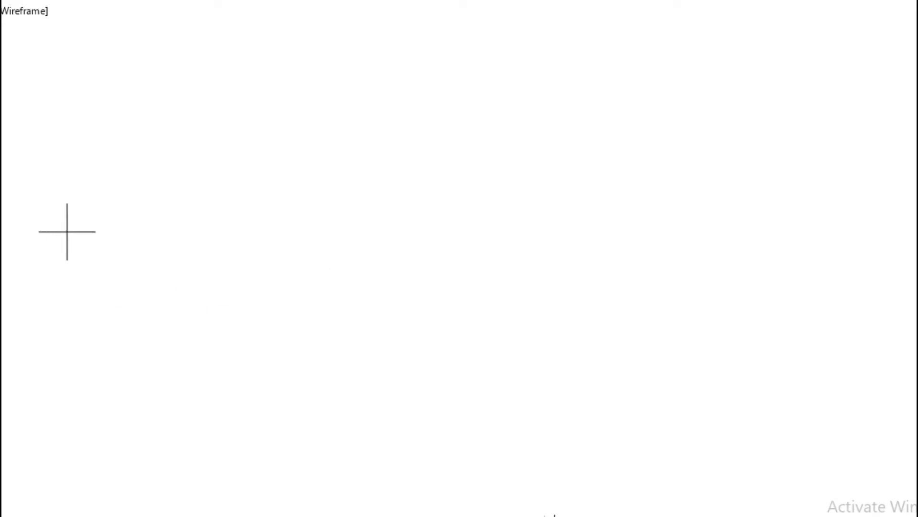
left_click(23, 189)
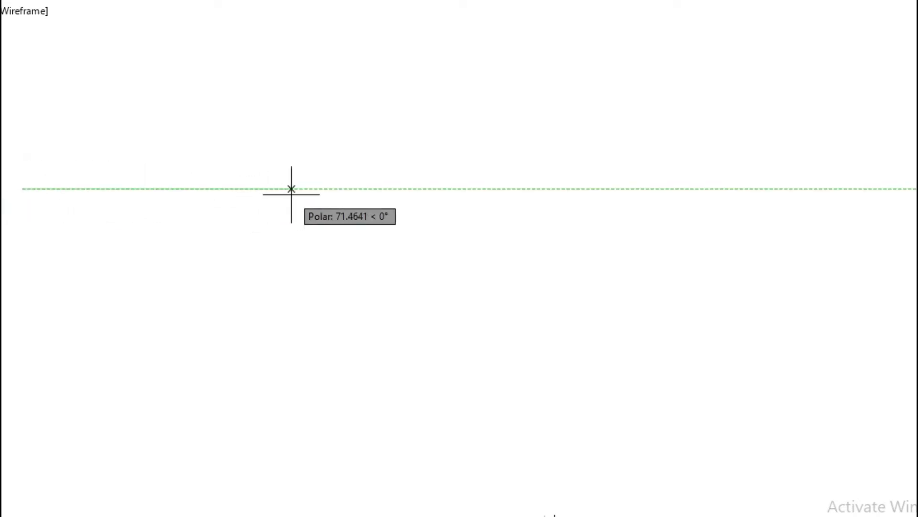
type("120")
key("Return")
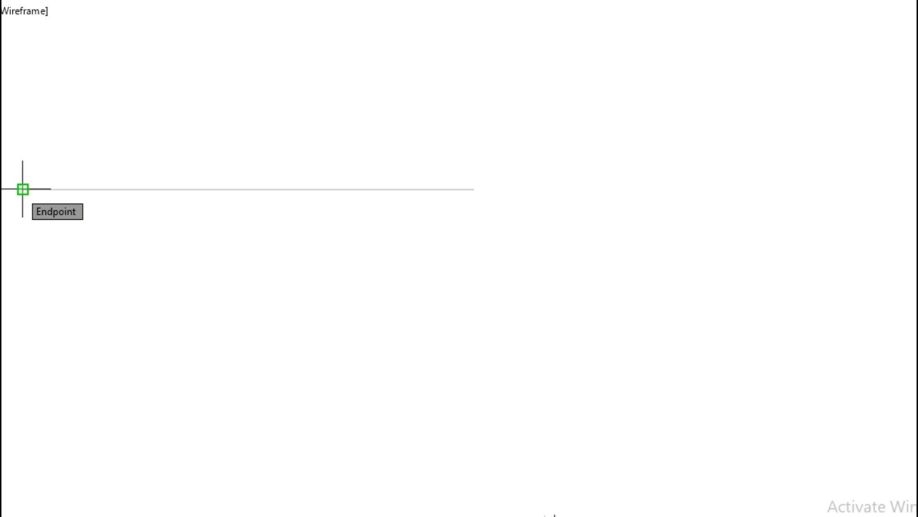
left_click(23, 189)
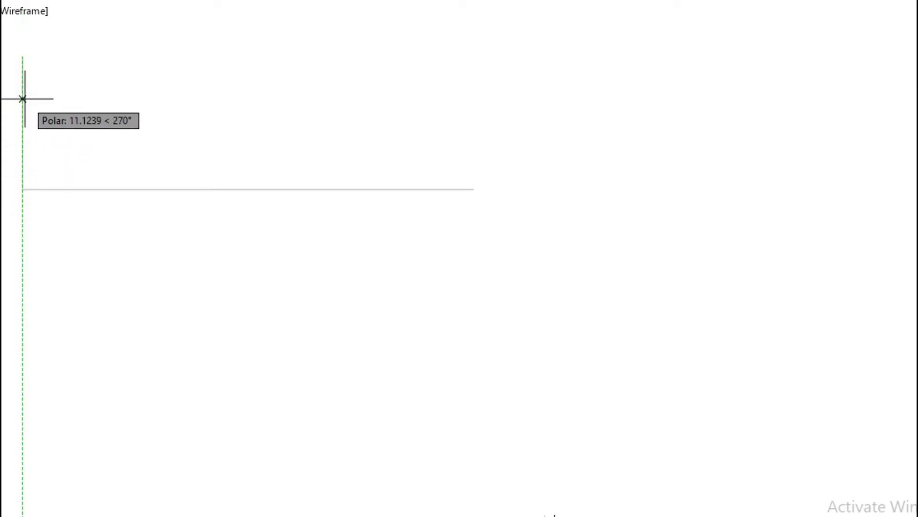
left_click(22, 57)
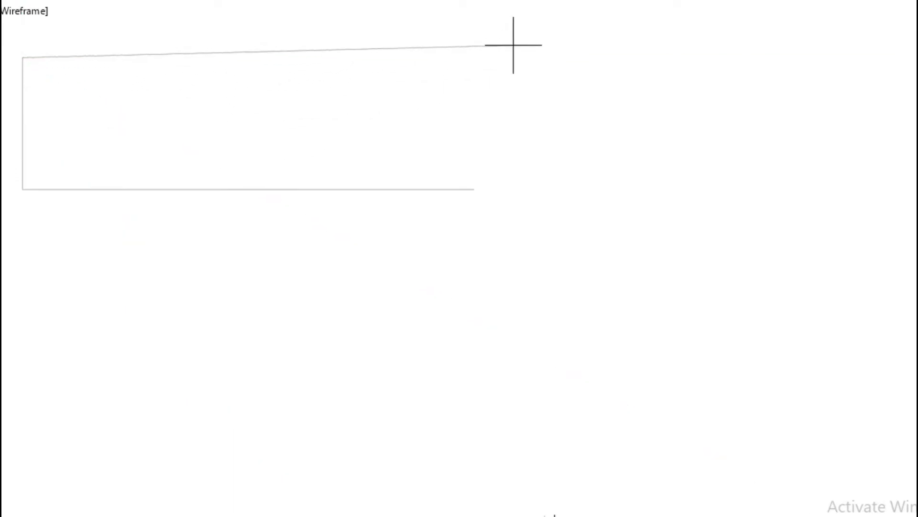
left_click(474, 58)
left_click(473, 189)
key("Return")
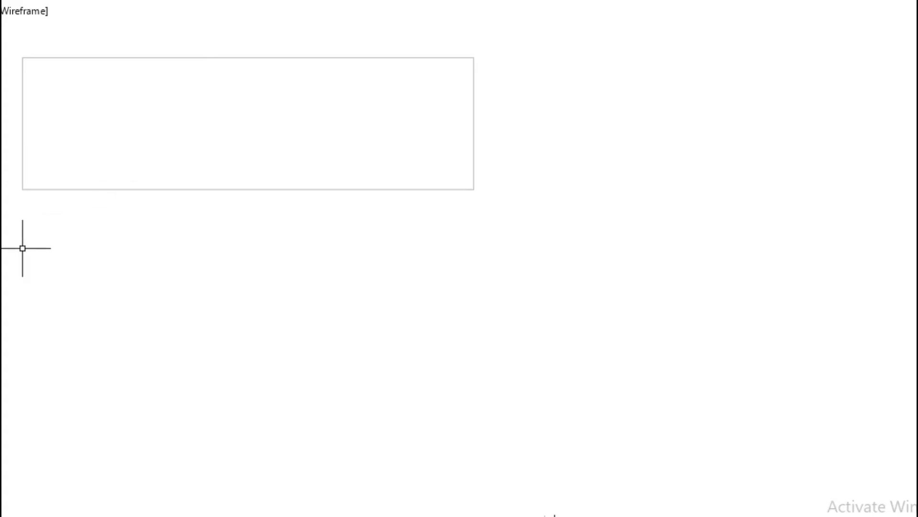
Draw the first two vertical column lines, 10 units apart, across the rectangle
key("l")
key("Return")
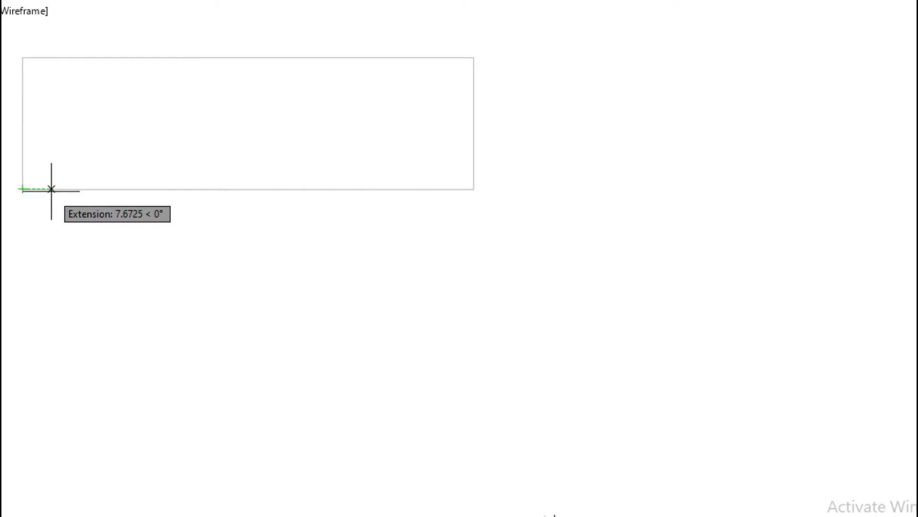
left_click(59, 188)
left_click(60, 57)
key("Escape")
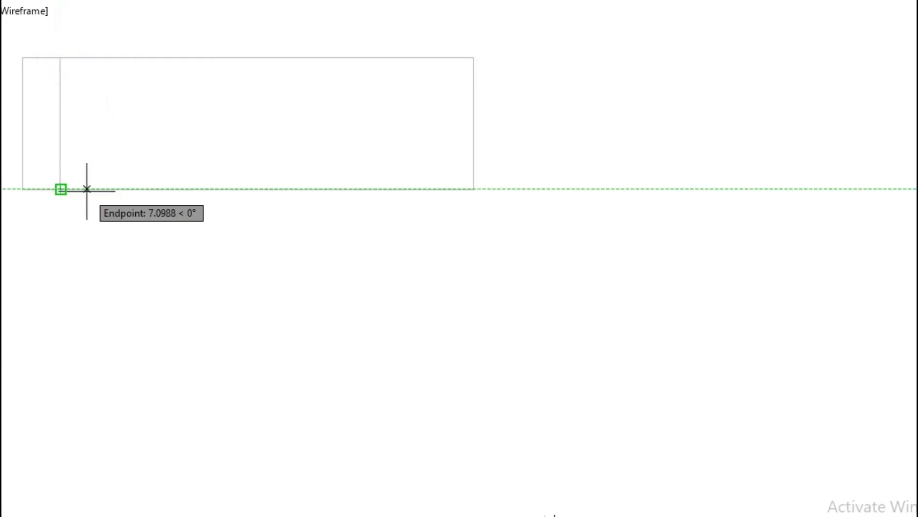
type("10")
key("Return")
left_click(98, 57)
key("Escape")
Add the third and fourth vertical column lines at further 10-unit offsets
key("space")
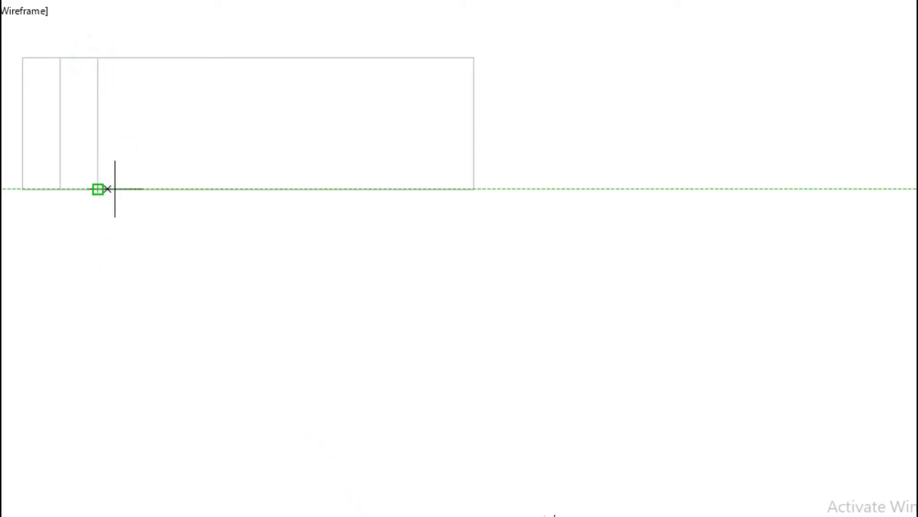
type("10")
key("Return")
left_click(136, 57)
key("Escape")
key("space")
type("10")
key("Return")
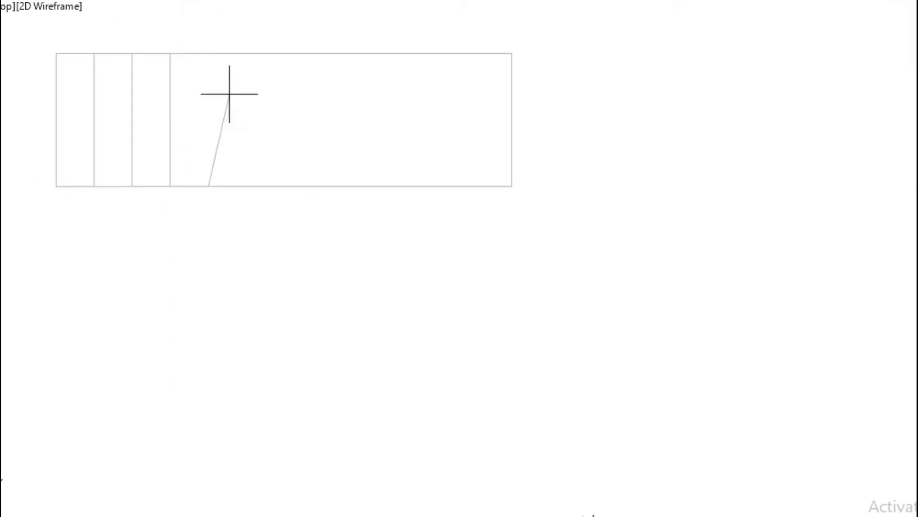
left_click(208, 53)
key("Escape")
COPY the fourth line five times at one-column spacing up to the rectangle's right side
left_click(207, 182)
type("co")
key("space")
left_click(283, 186)
left_click(321, 186)
left_click(360, 186)
left_click(397, 186)
left_click(436, 186)
left_click(473, 186)
key("Escape")
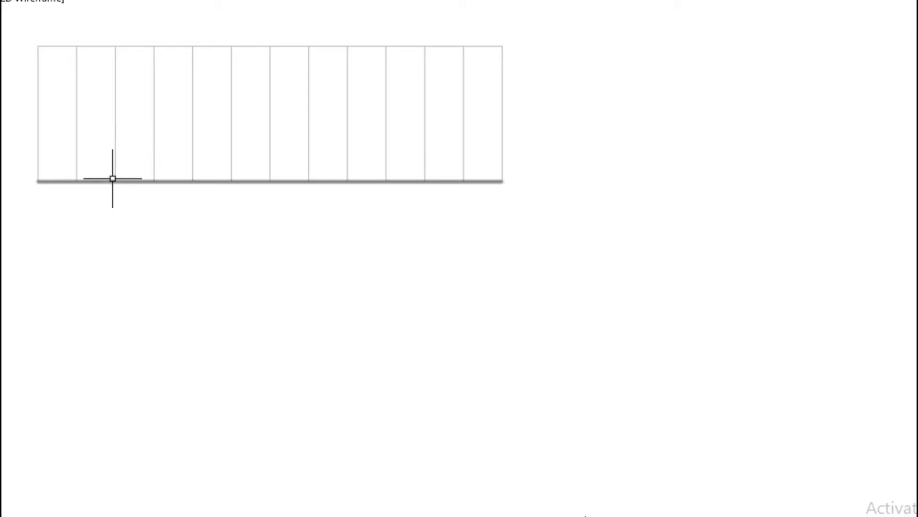
Add a multiline text row of angle labels 0 to 360 in 30° steps below the rectangle
left_click(586, 512)
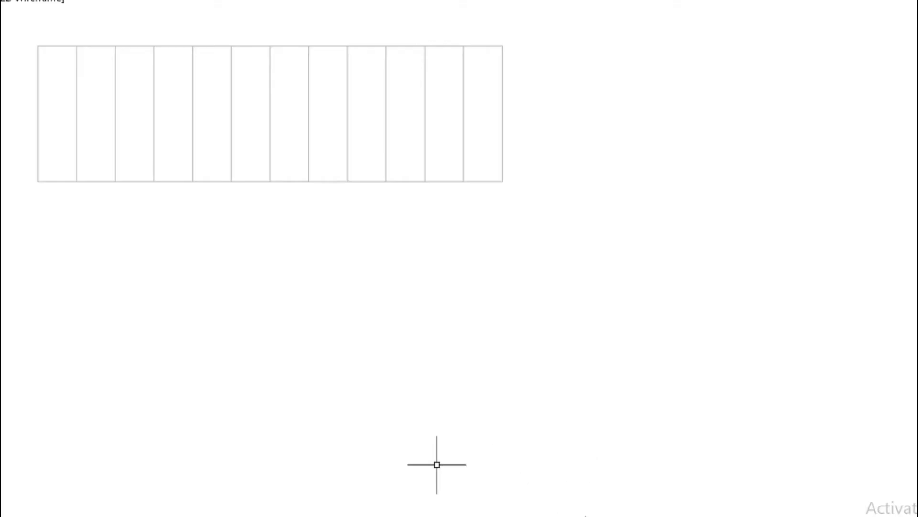
type("t")
key("Return")
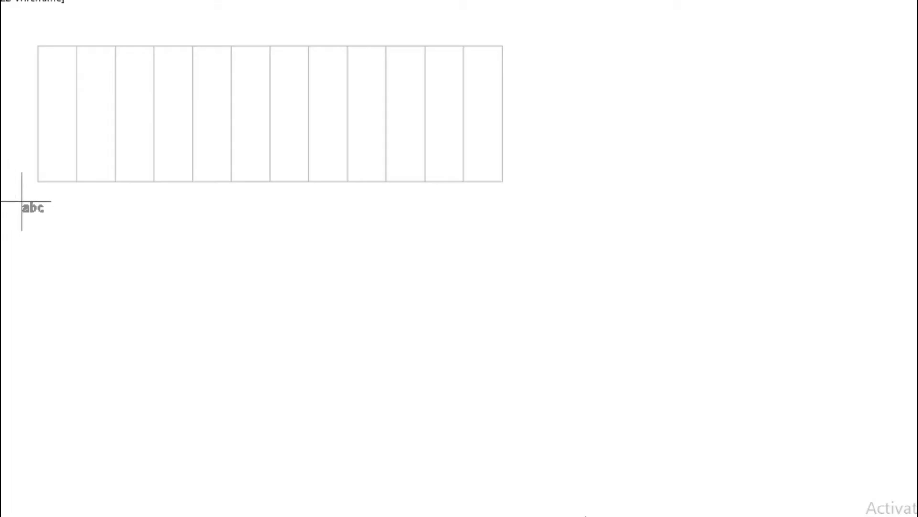
left_click(29, 197)
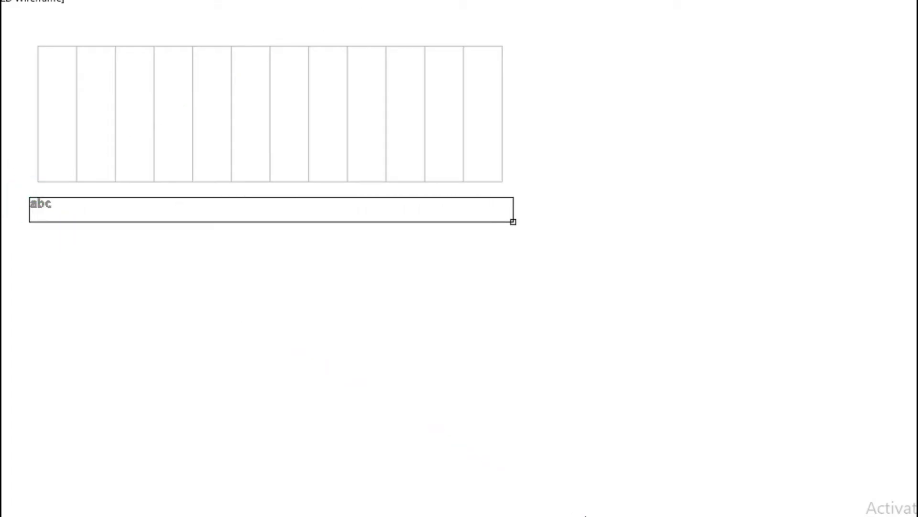
left_click(513, 222)
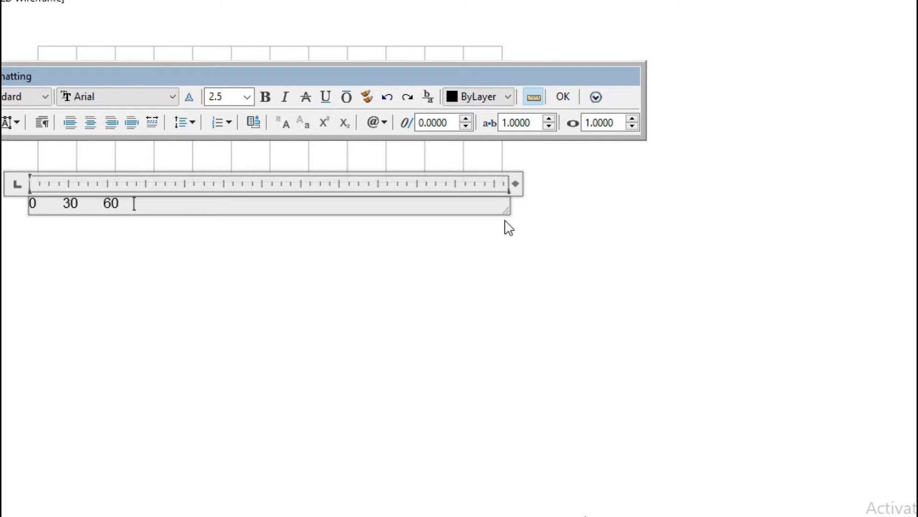
type("0 120 15")
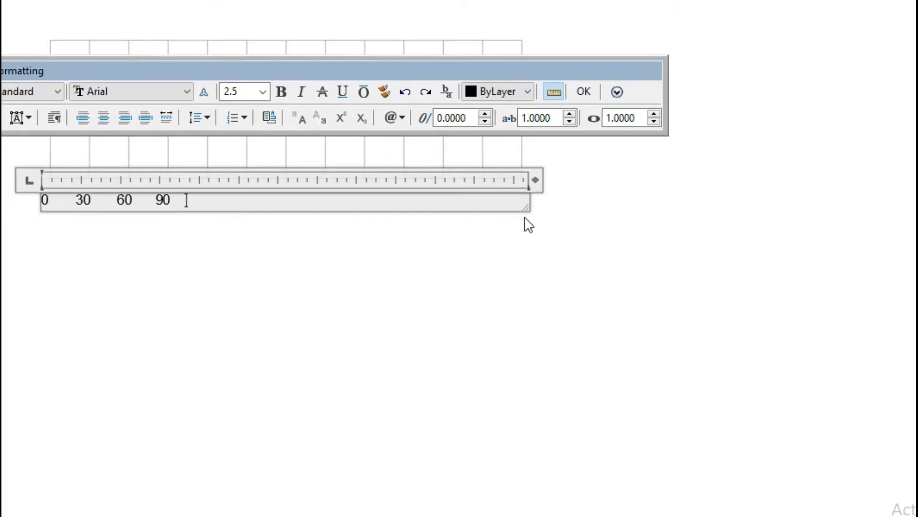
type("0 180 210 240 270 ")
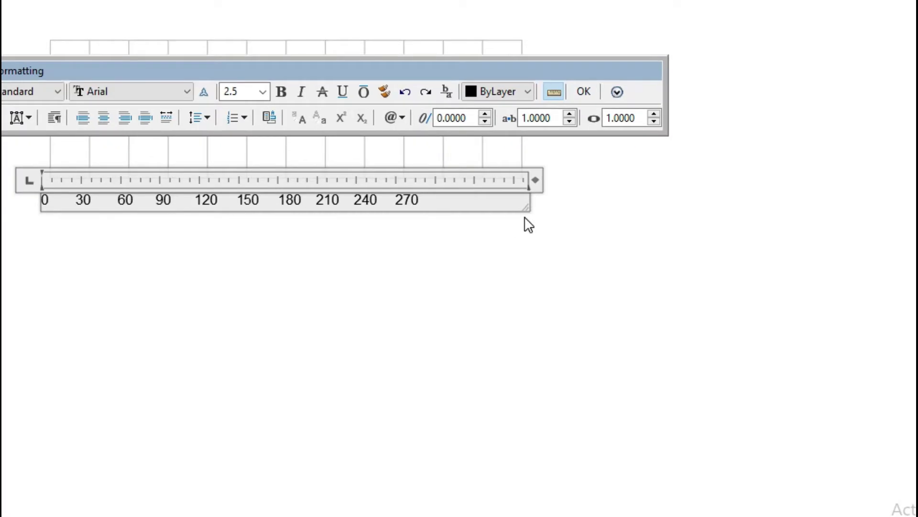
type("300 330 360")
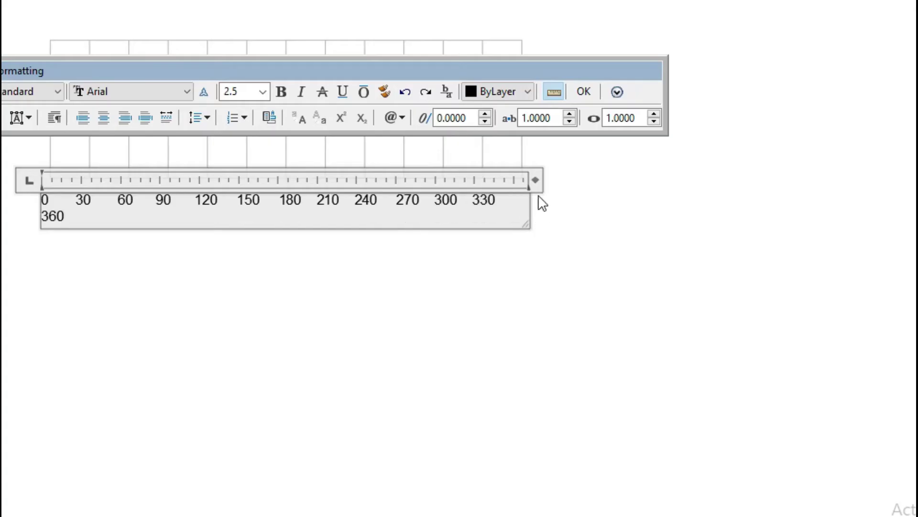
left_click_drag(538, 193, 545, 194)
left_click(573, 215)
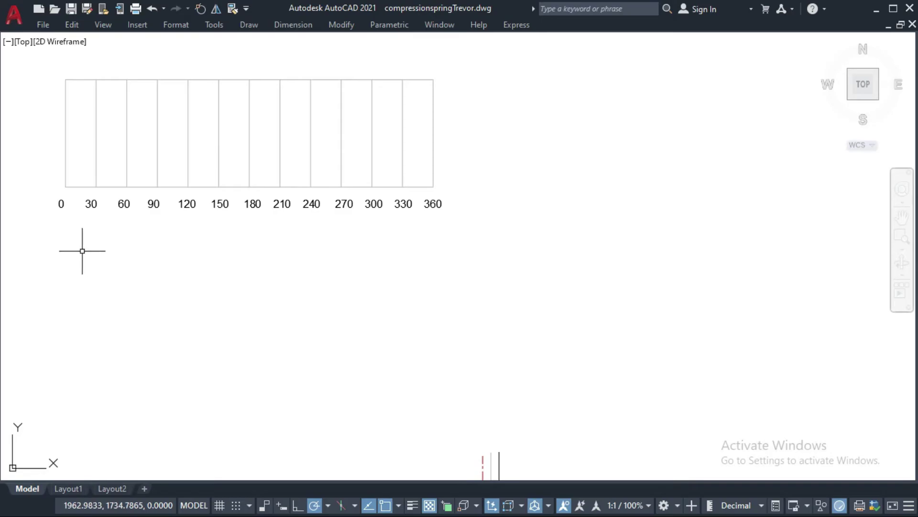
key("alt+Tab")
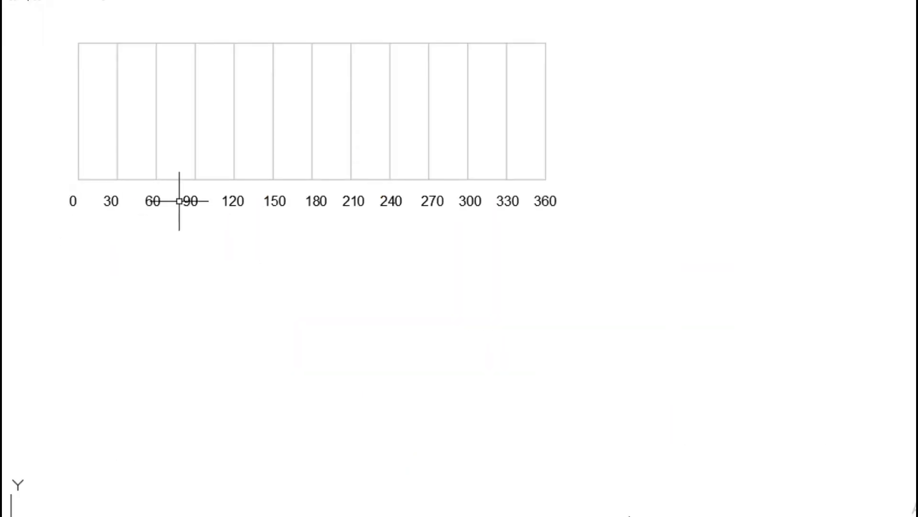
mouse_move(309, 179)
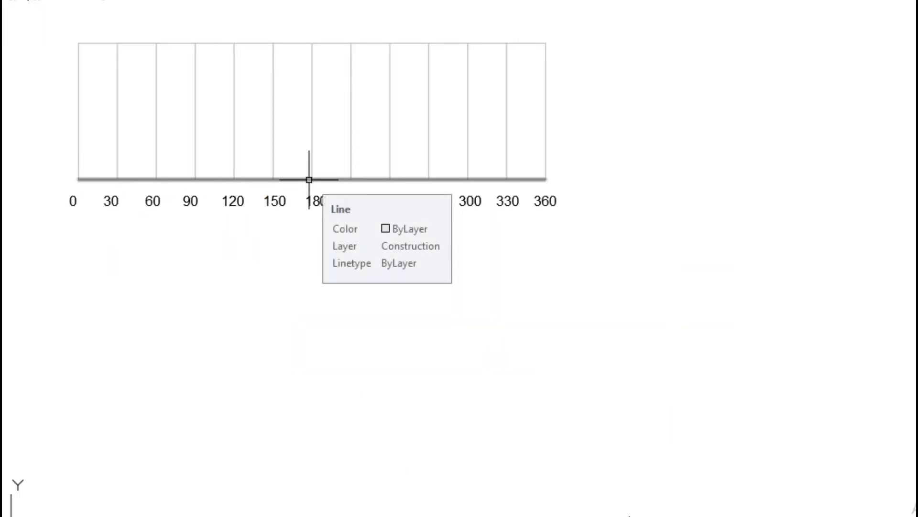
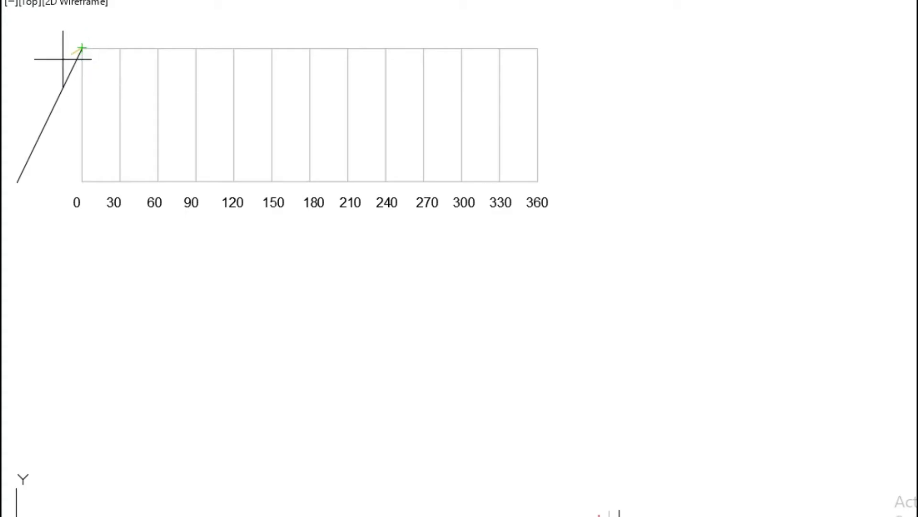
Size the first step arc from the slanted line's top end and pick the slanted line
left_click(63, 59)
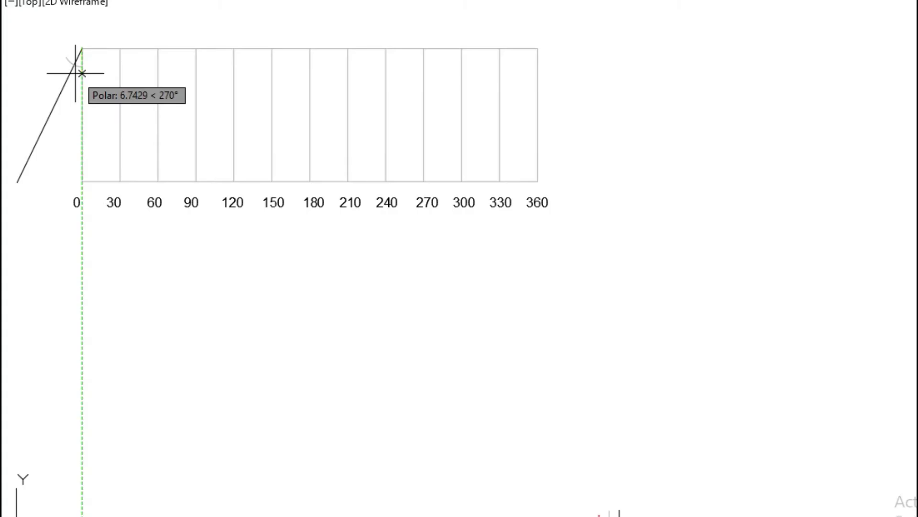
left_click(75, 73)
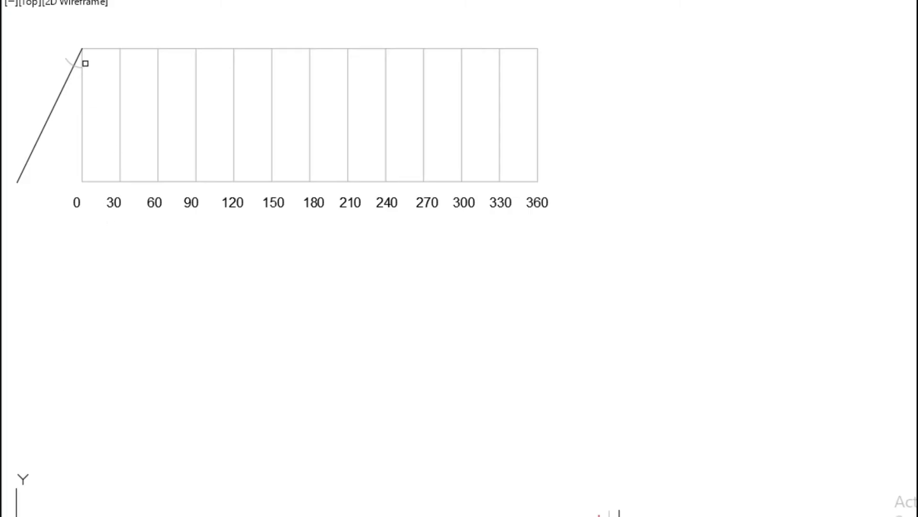
left_click(70, 61)
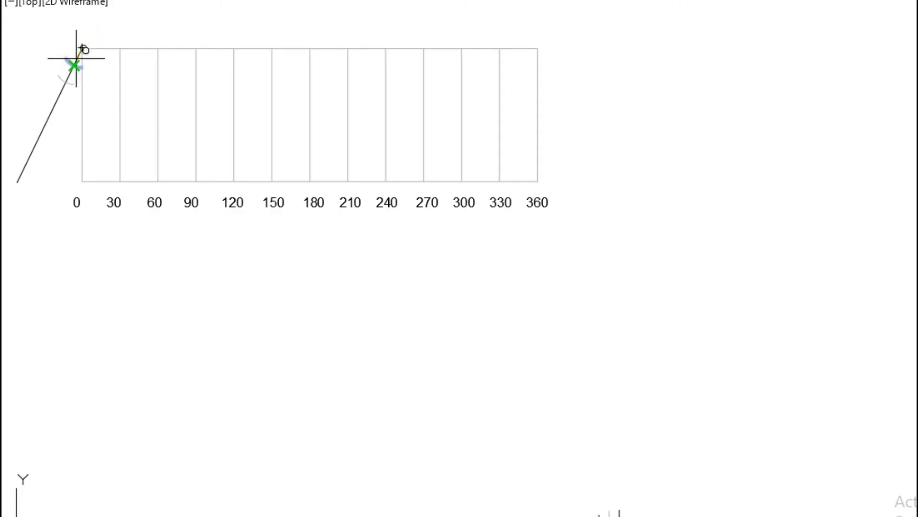
Mark five equal divisions down the slanted line, ending at the line intersection
left_click(74, 65)
left_click(67, 79)
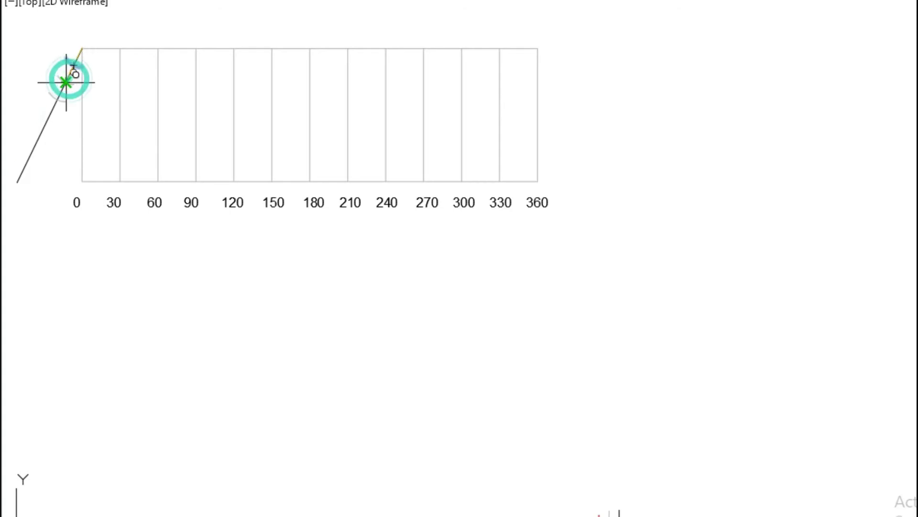
left_click(58, 99)
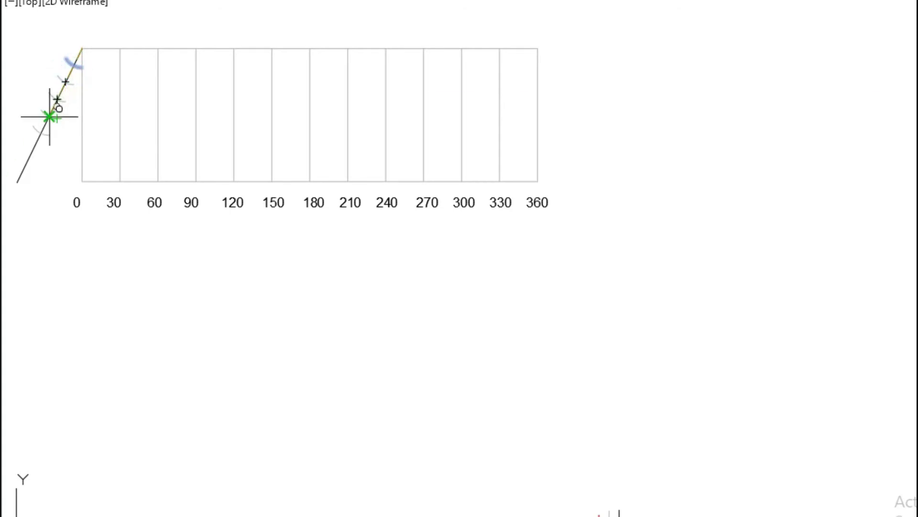
left_click(49, 116)
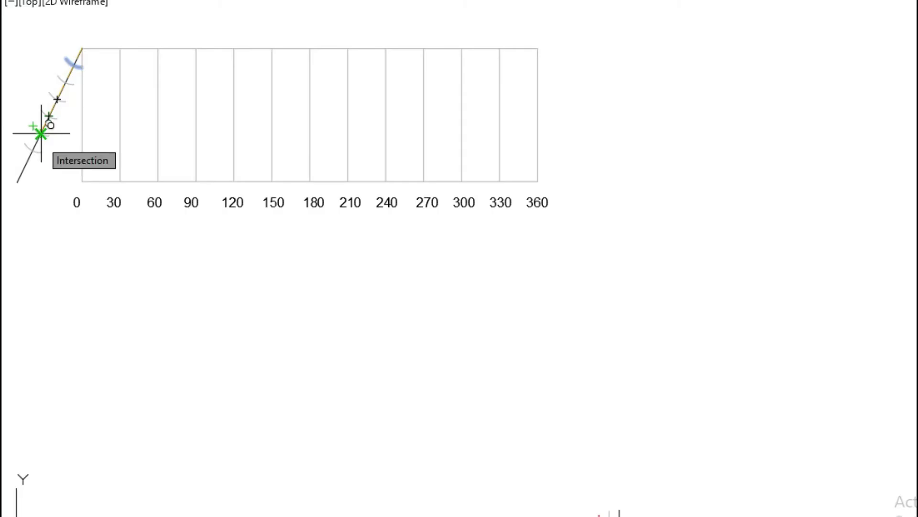
left_click(41, 133)
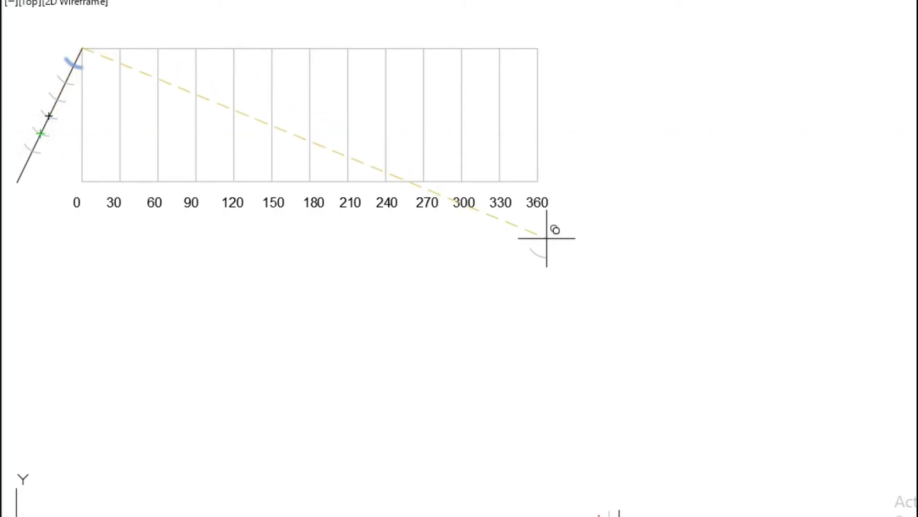
key("Escape")
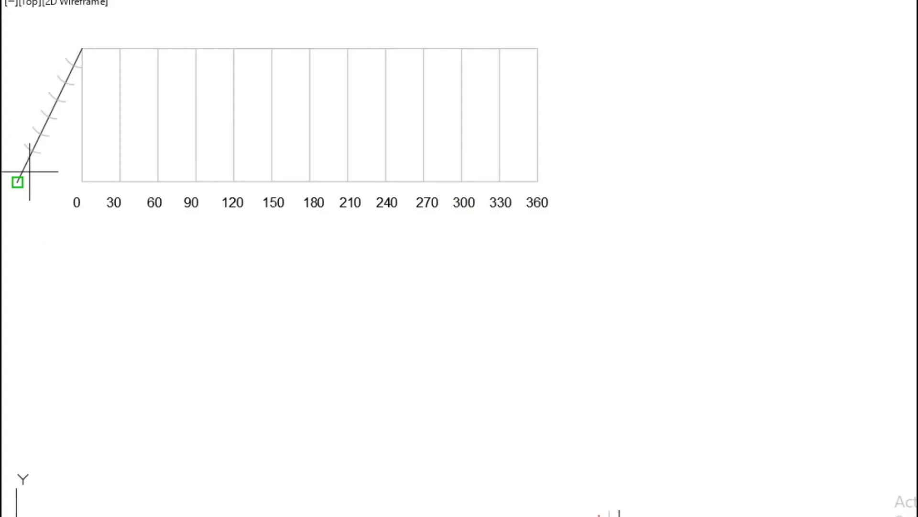
Draw a projection line from a division mark to the rectangle's bottom corner
left_click(32, 151)
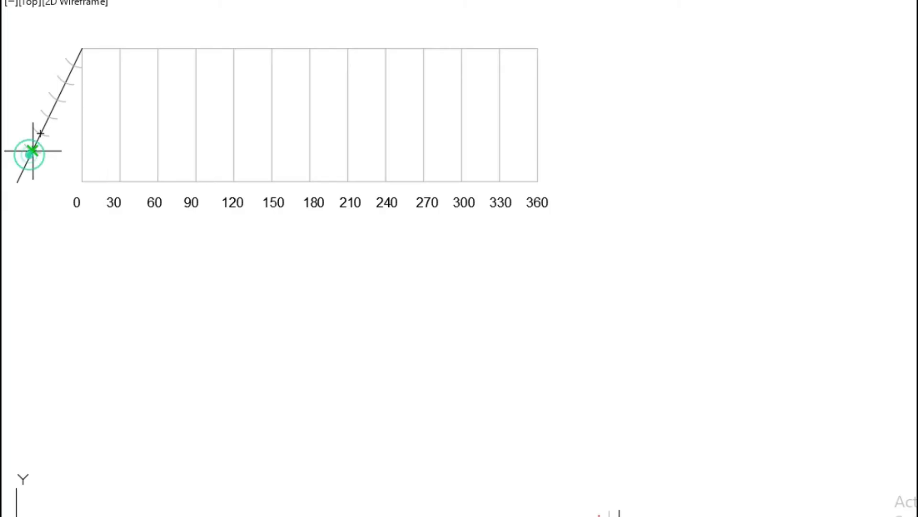
left_click(79, 181)
key("Escape")
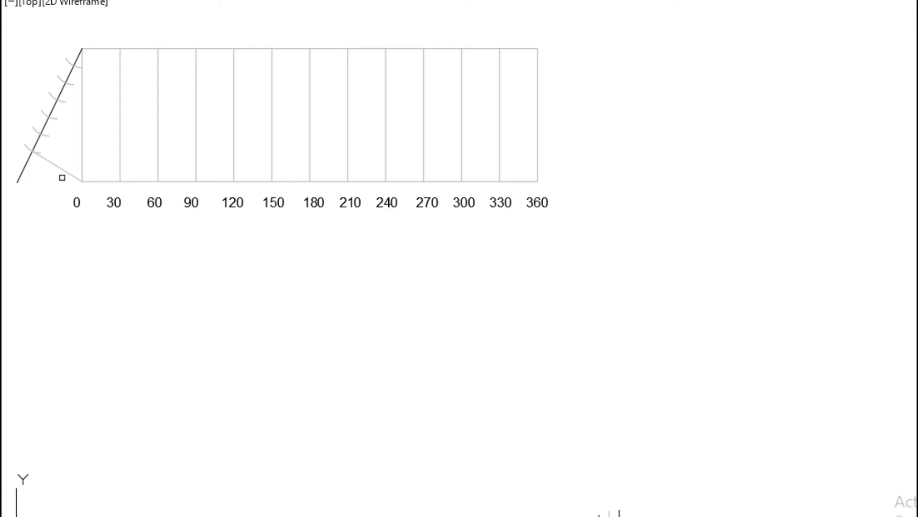
Copy that projection line as parallels through the other division marks
left_click(64, 170)
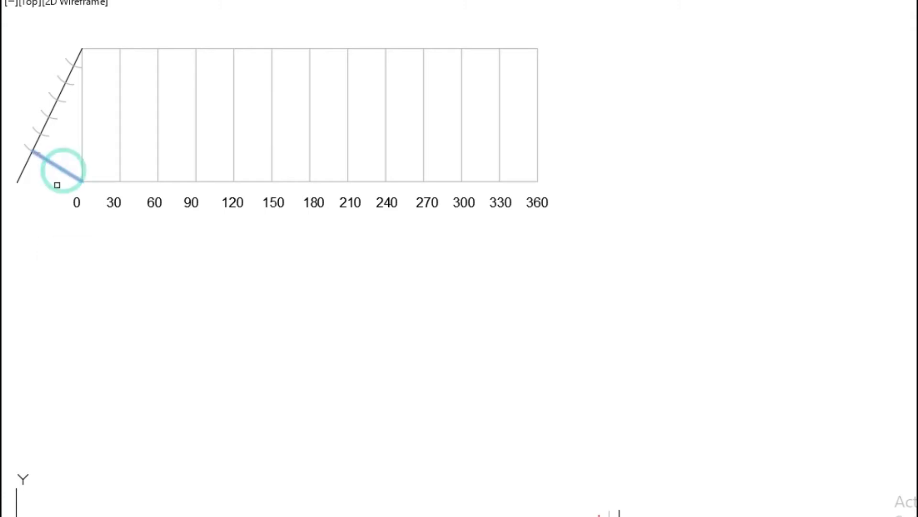
left_click(33, 151)
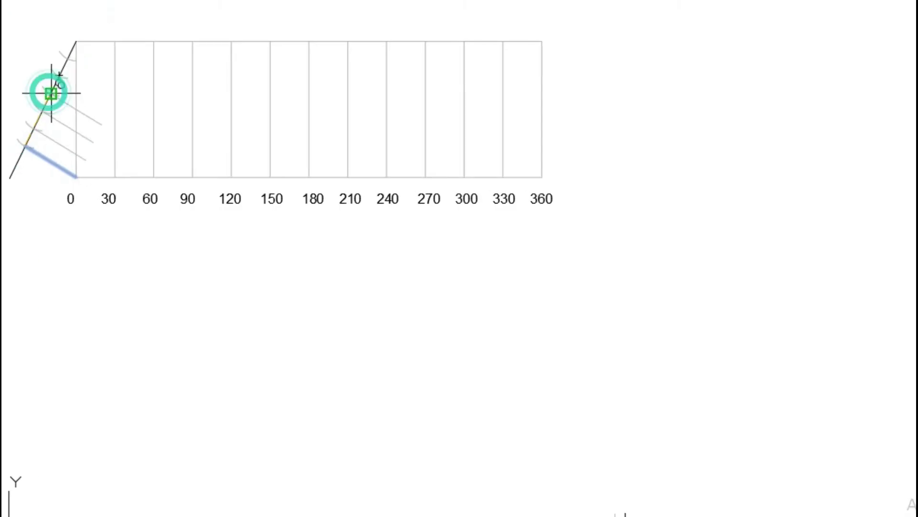
left_click(67, 58)
key("Escape")
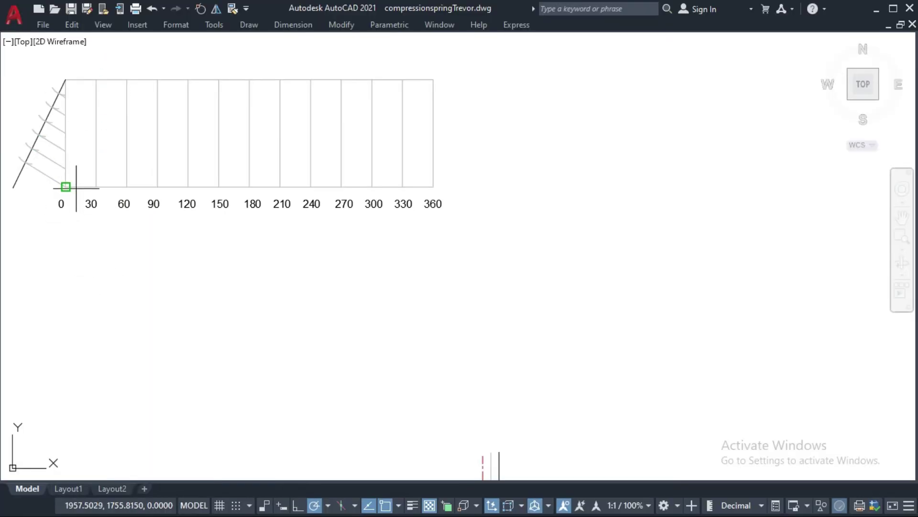
Draw the two lowest horizontal lines from the left edge to the 180 gridline
left_click(66, 168)
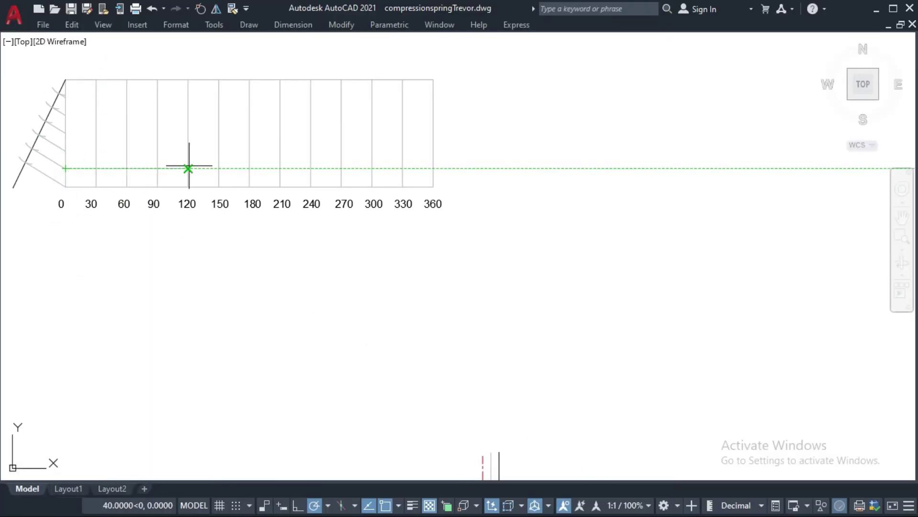
left_click(249, 168)
key("Return")
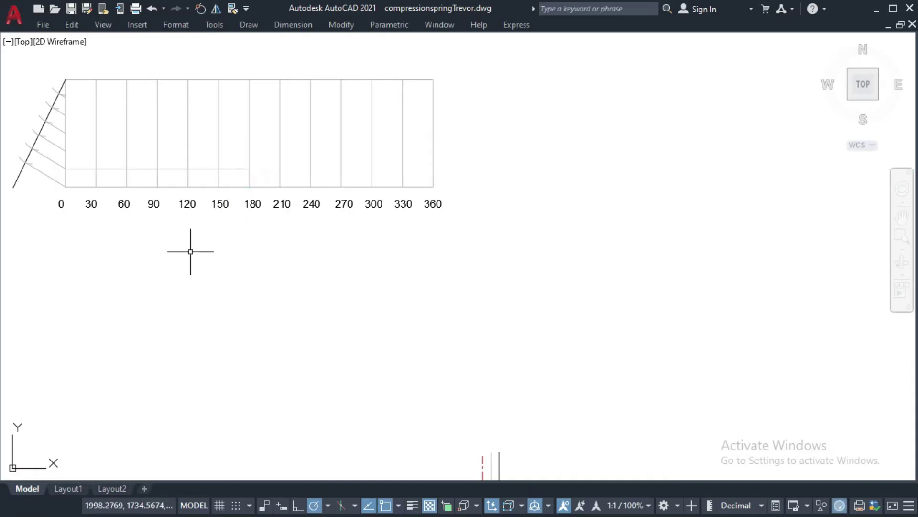
left_click(65, 151)
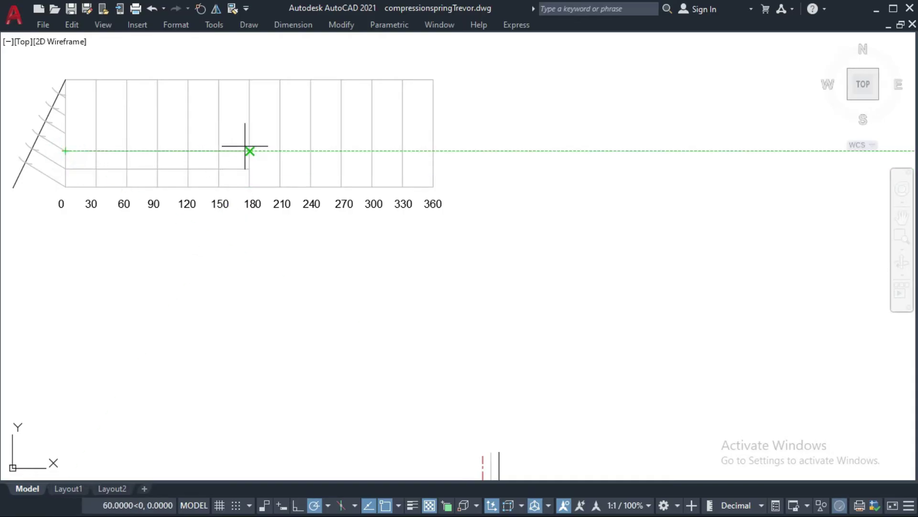
left_click(250, 150)
key("Return")
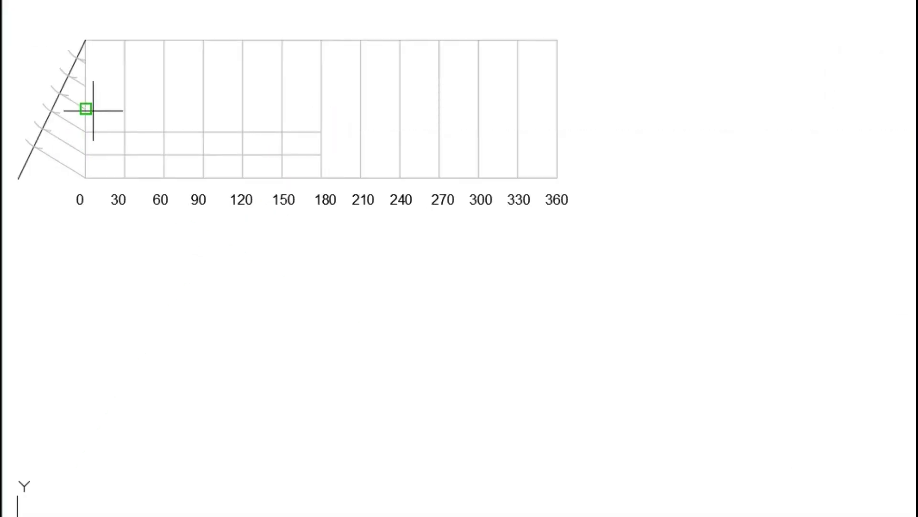
Draw the three upper horizontal lines, up to the top one, across to the 180 gridline
left_click(86, 109)
left_click(322, 109)
key("Return")
left_click(86, 86)
left_click(322, 86)
key("Return")
left_click(85, 63)
left_click(322, 62)
key("Return")
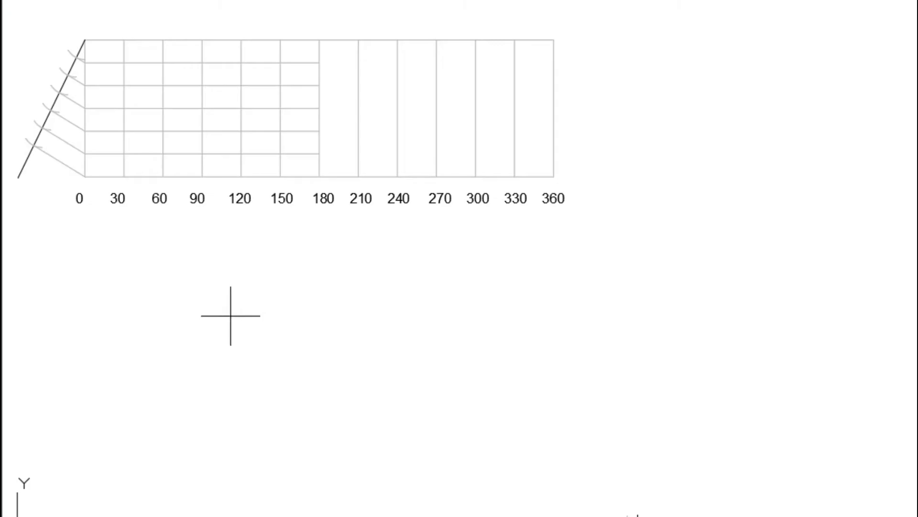
Draw construction lines from the grid's 0 corner to the 90 gridline intersections
left_click(85, 177)
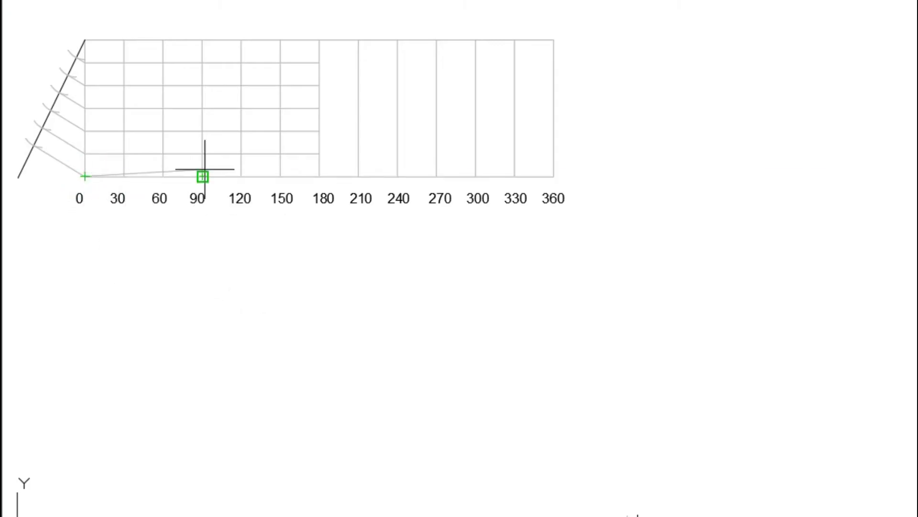
left_click(202, 154)
key("Escape")
left_click(86, 177)
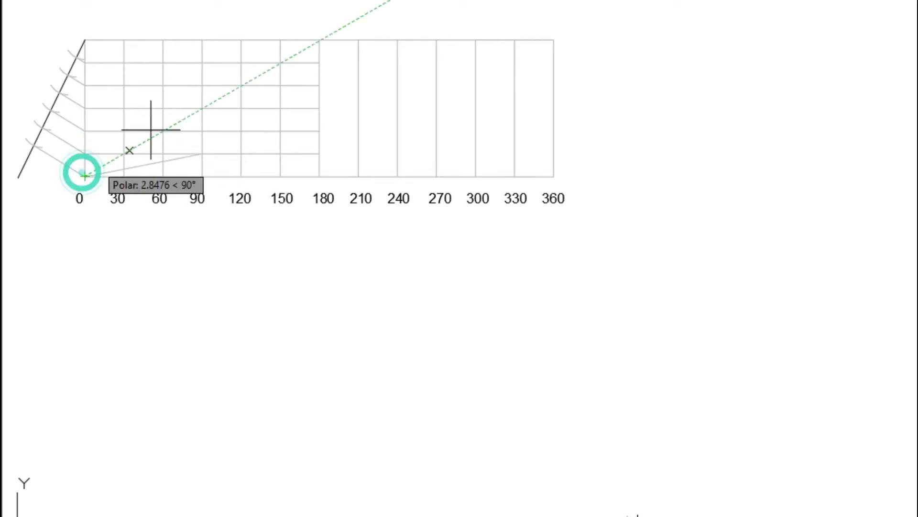
key("Escape")
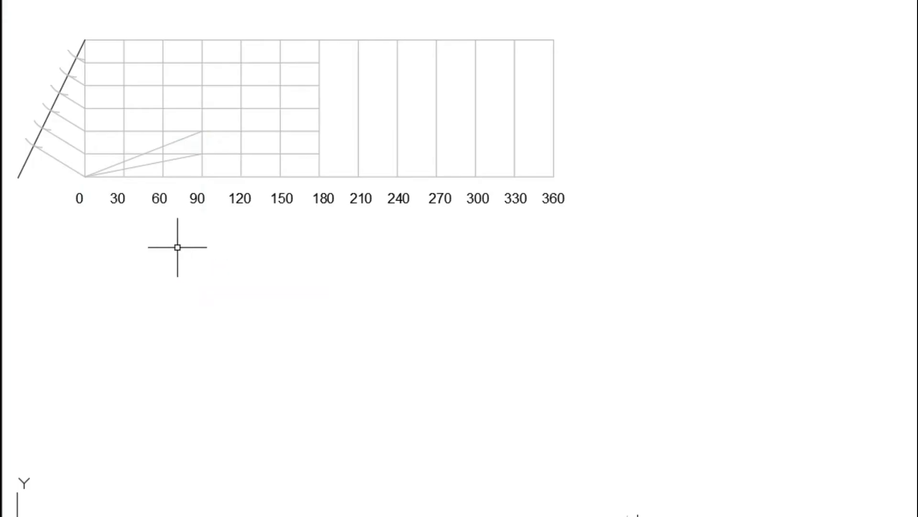
key("Return")
left_click(86, 176)
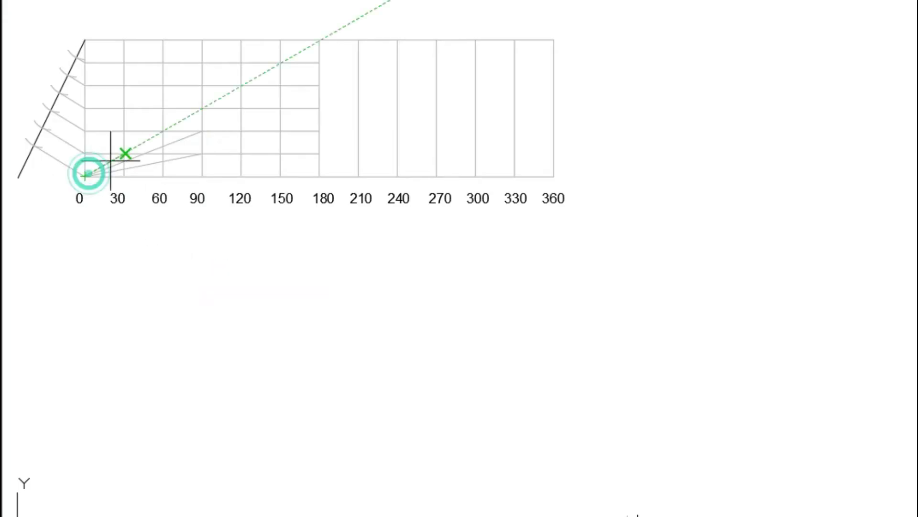
left_click(203, 107)
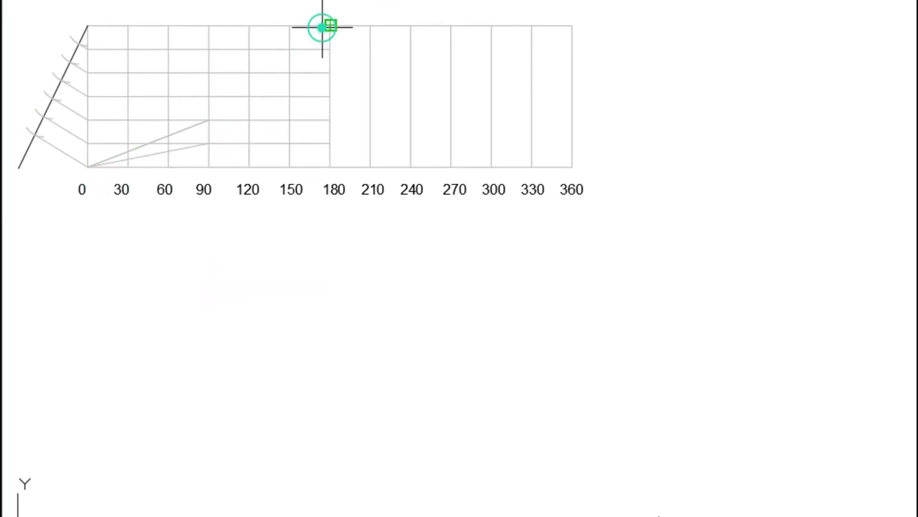
Join the 180 top corner and the 0 corner to the same 90 intersection
left_click(322, 27)
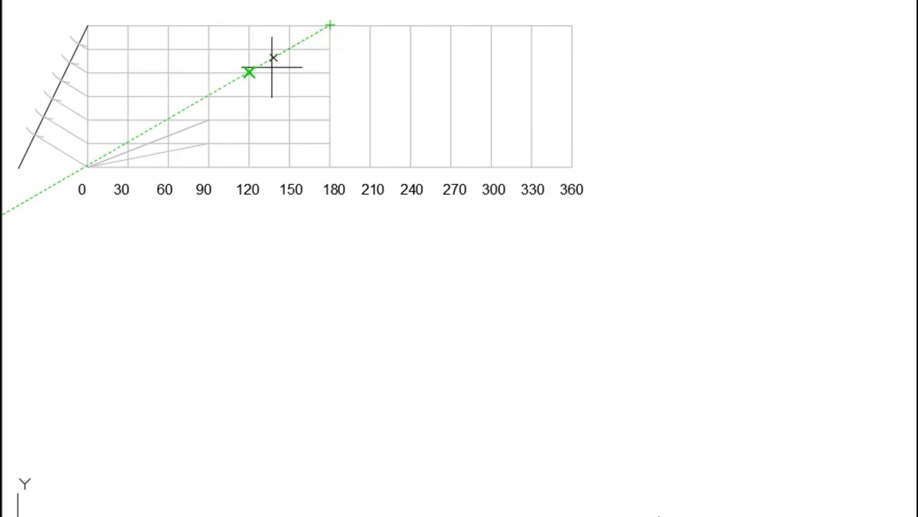
left_click(209, 96)
key("Return")
left_click(88, 166)
left_click(209, 96)
key("Return")
key("Return")
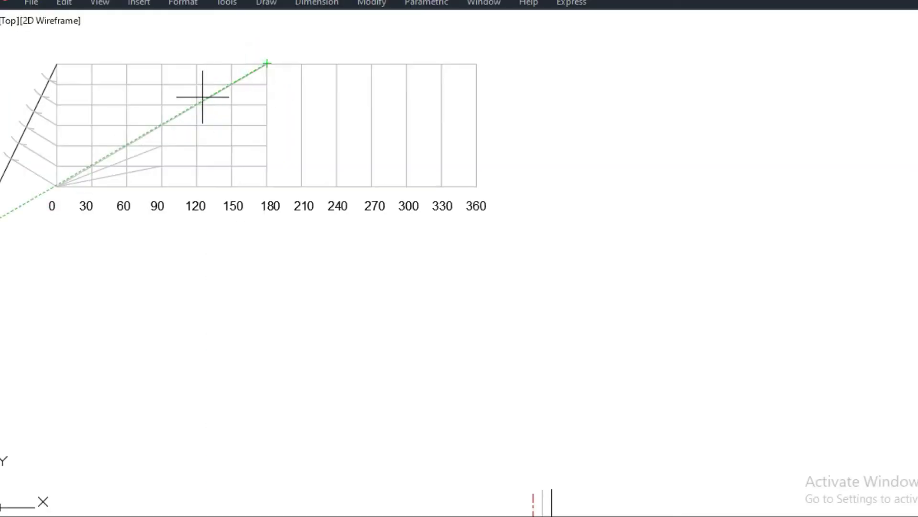
Draw a line from a 90 intersection to the 180 top corner, then select a leftover segment
left_click(162, 103)
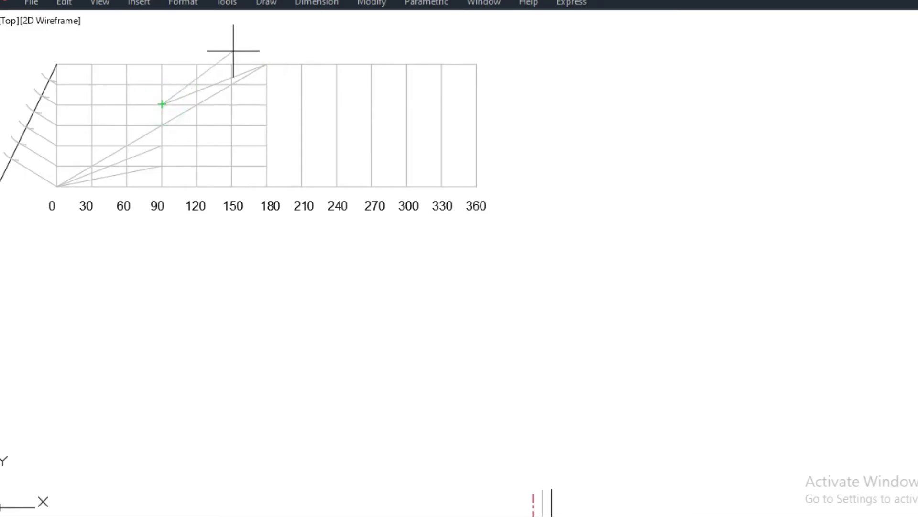
left_click(267, 64)
left_click(162, 85)
key("Escape")
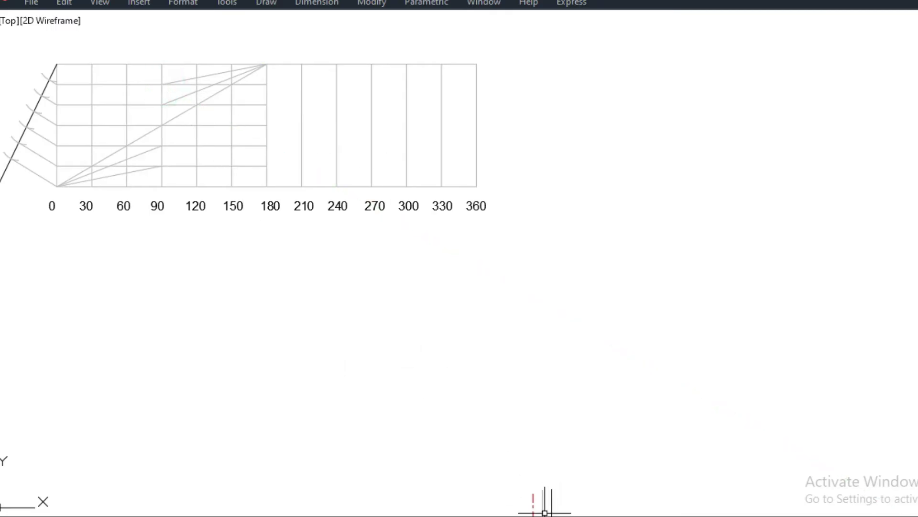
left_click(551, 503)
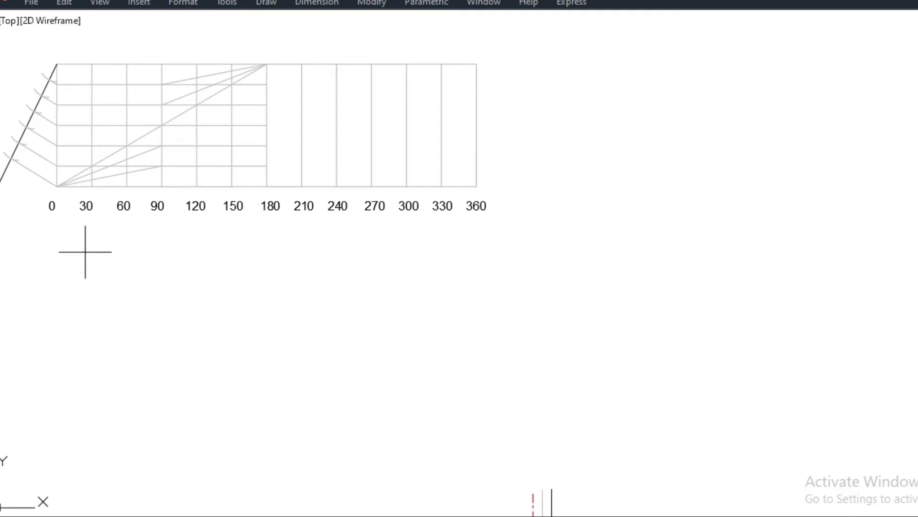
Draw the spline through the 30, 60, 120 and 150 intersections, ending at 180's top corner
left_click(93, 179)
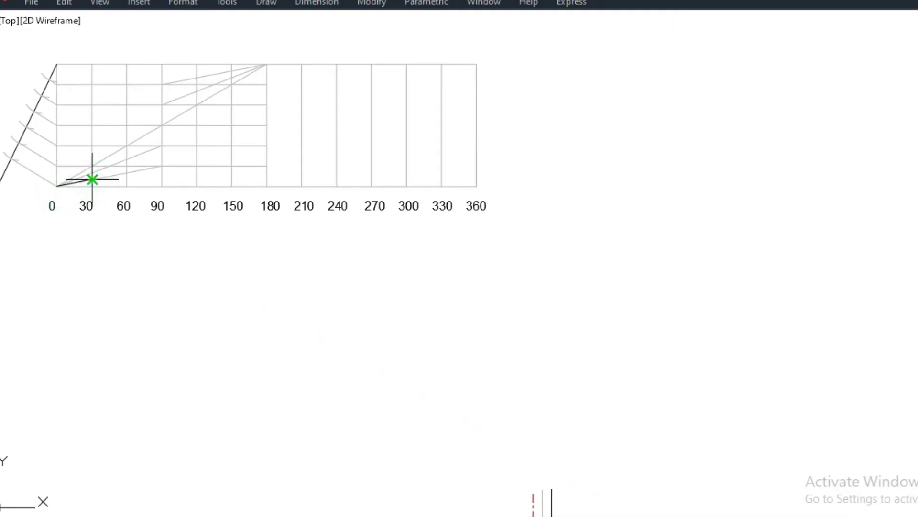
left_click(127, 159)
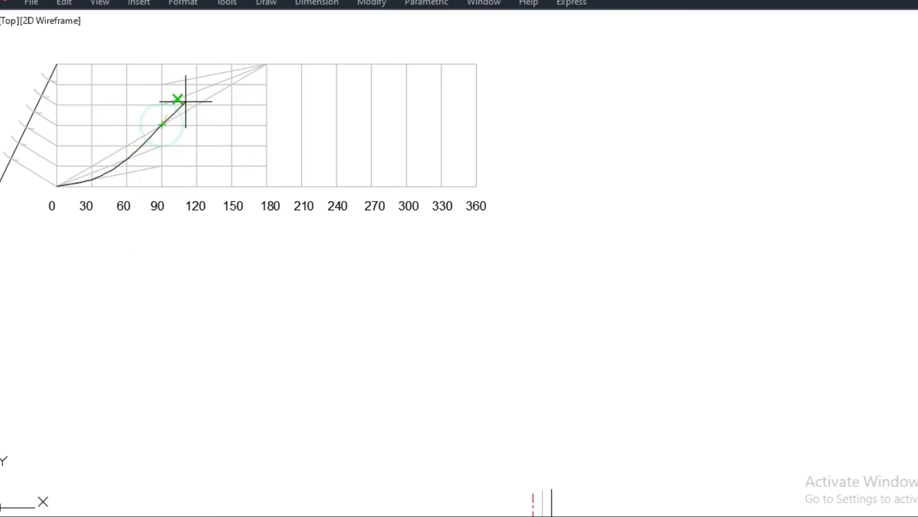
left_click(196, 91)
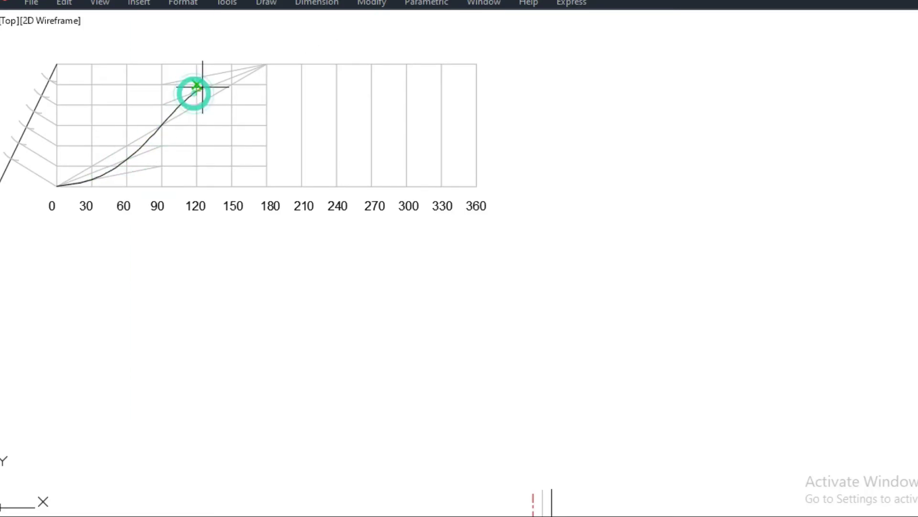
left_click(231, 71)
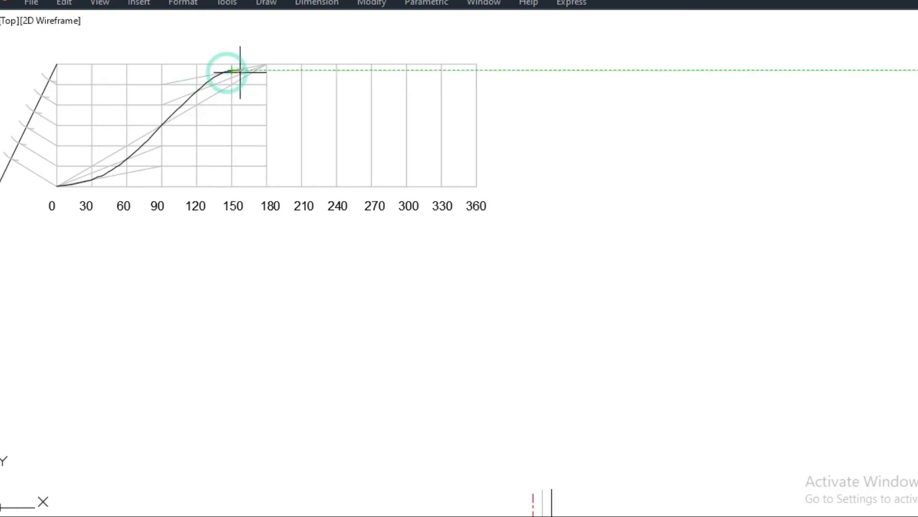
left_click(273, 64)
left_click(267, 63)
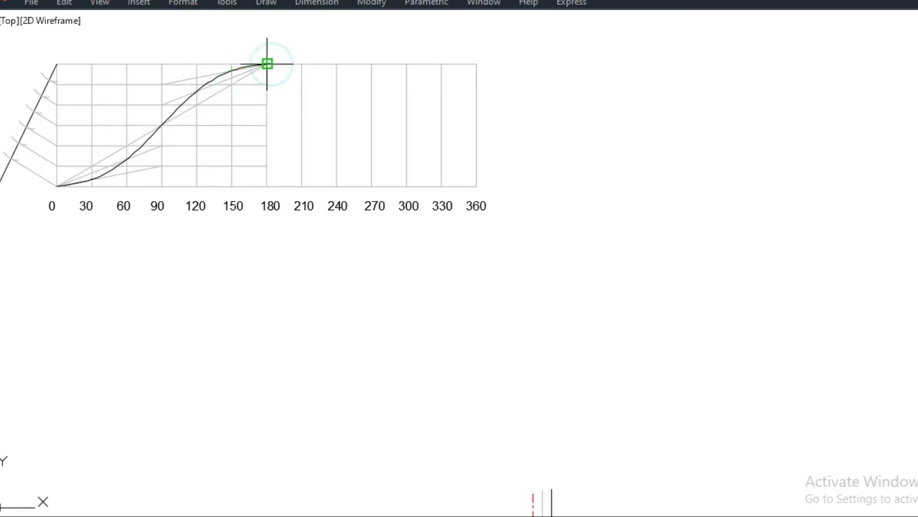
key("Return")
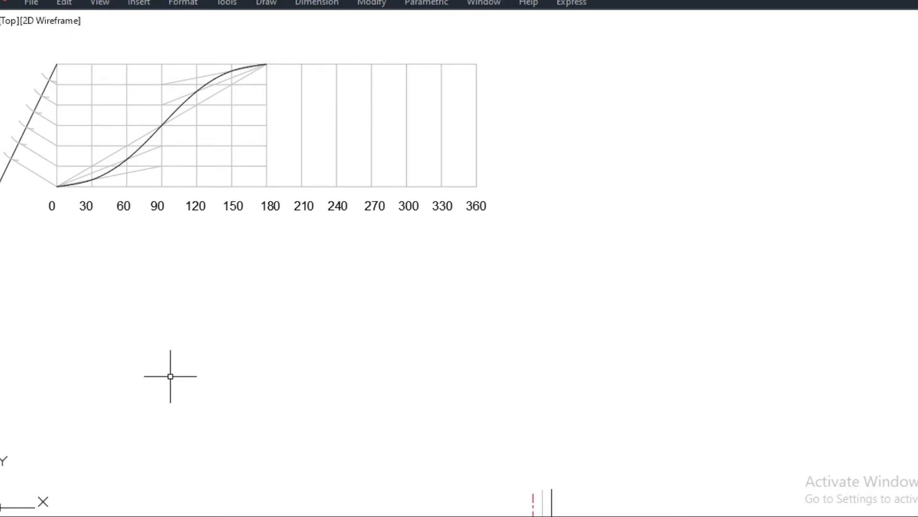
Draw the flat top line from the curve's end at 180 across to 210
left_click(266, 64)
left_click(302, 63)
key("Escape")
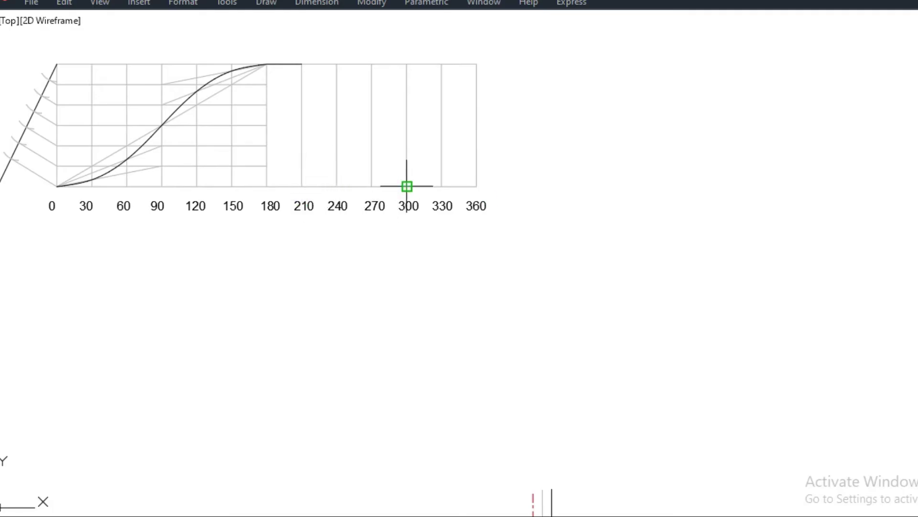
Slope a line from the 210 top down to the 330 baseline, then select the 330–360 segment
key("Return")
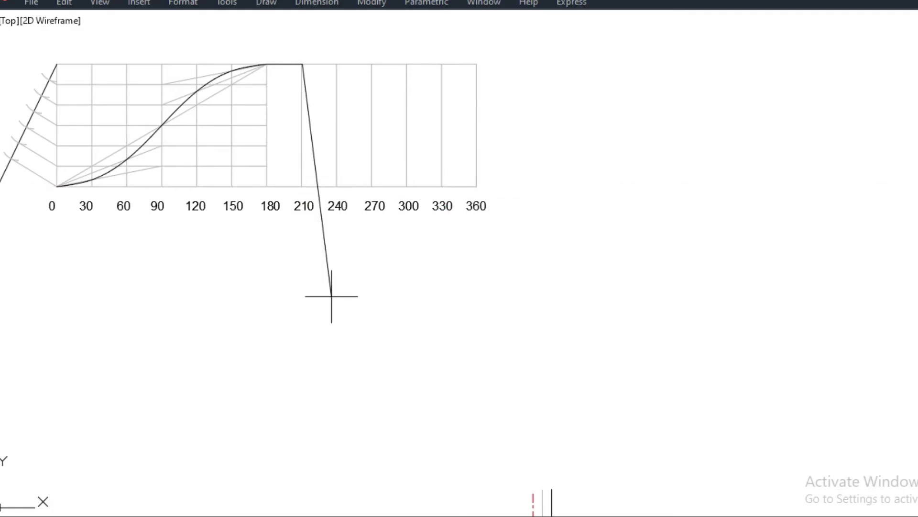
left_click(442, 186)
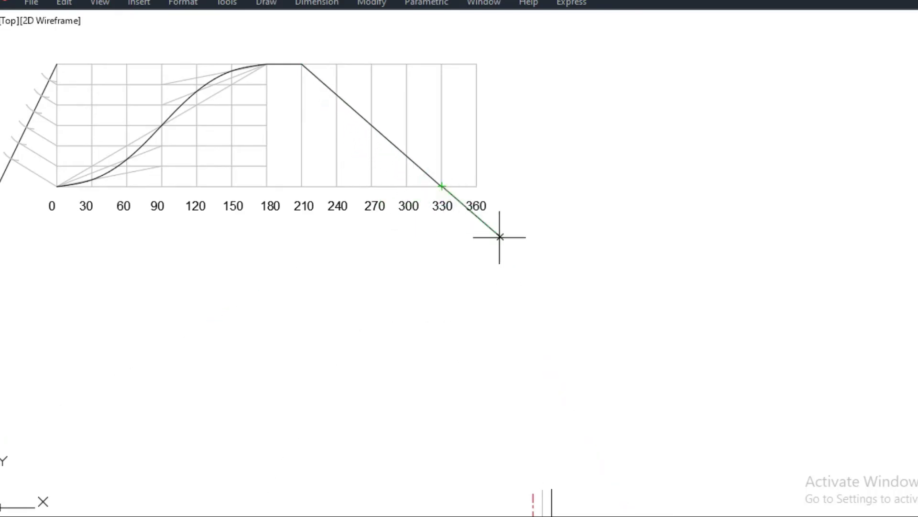
key("Escape")
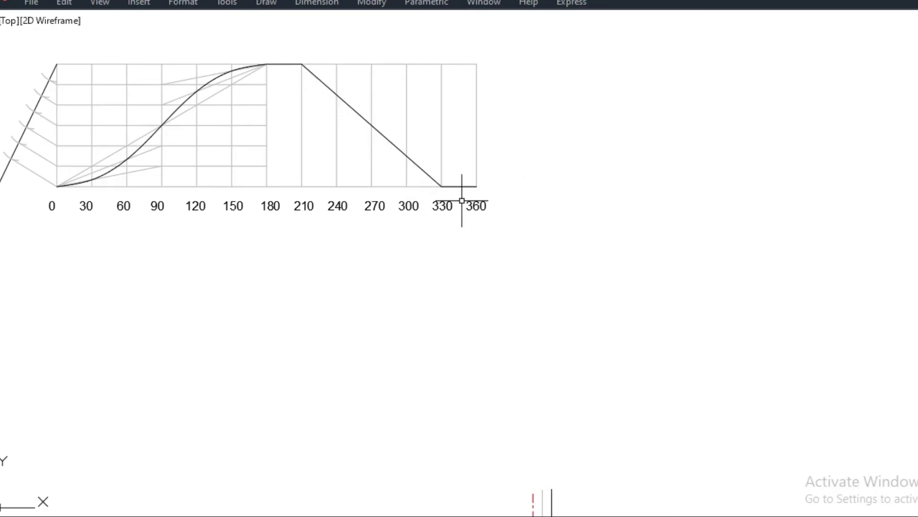
left_click(454, 187)
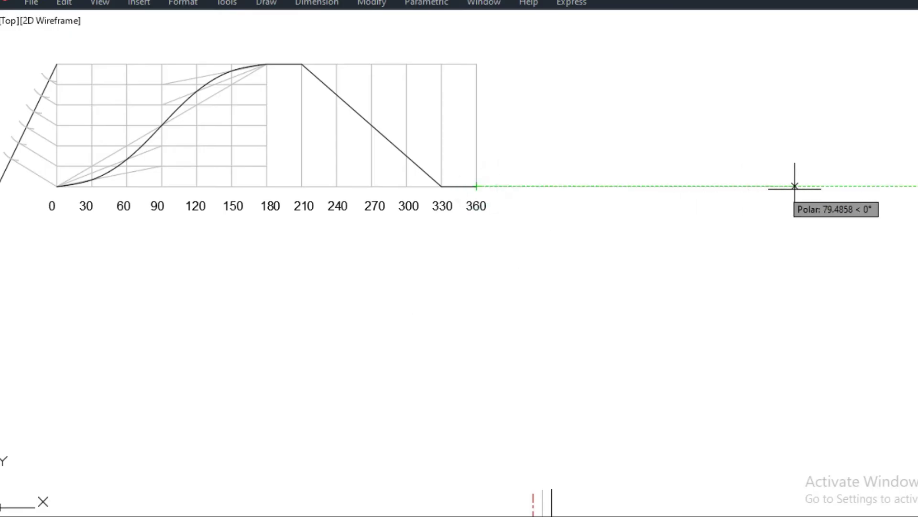
Extend the baseline and the top line to the right past the 360 column
left_click(873, 186)
key("Return")
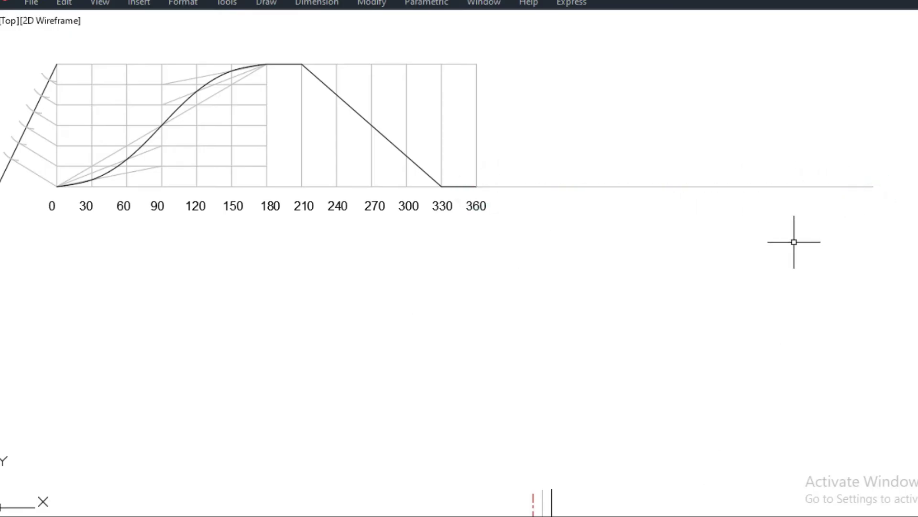
key("Return")
left_click(476, 63)
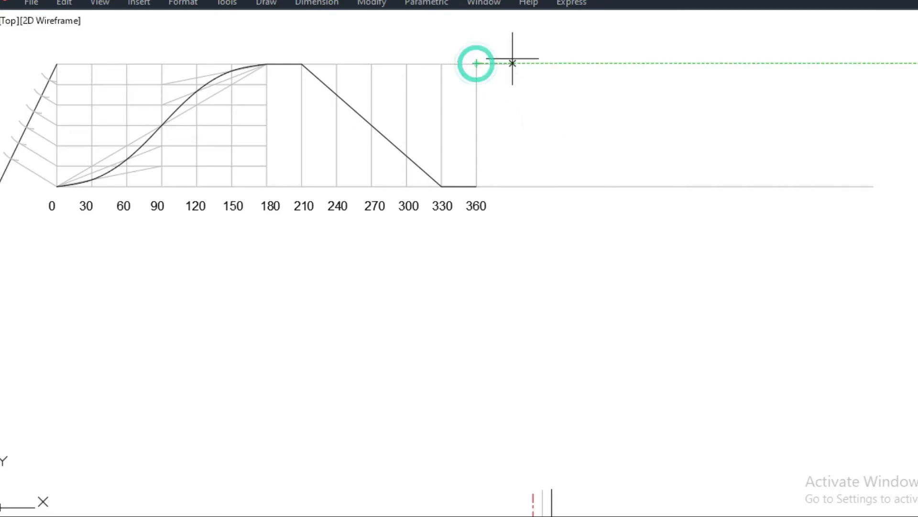
left_click(854, 63)
key("Return")
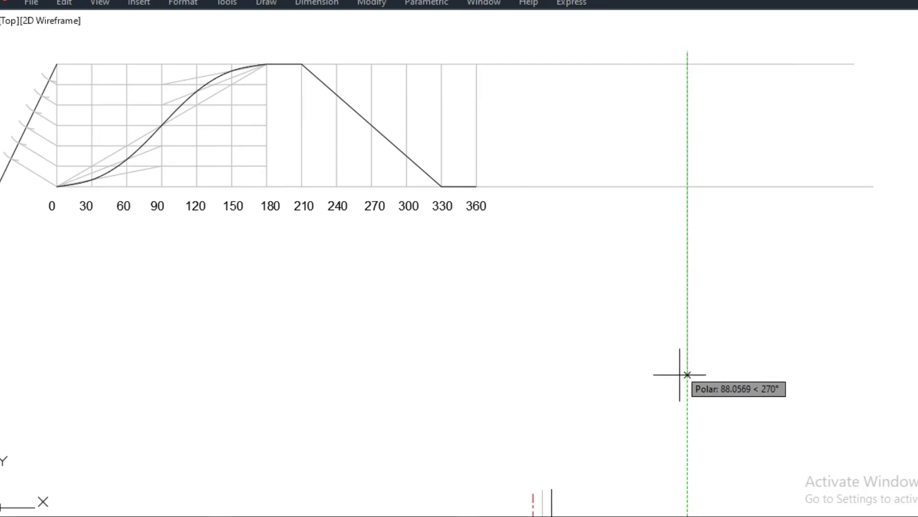
Draw a vertical line crossing both extended lines and centre a circle below the baseline crossing
left_click(687, 438)
key("Escape")
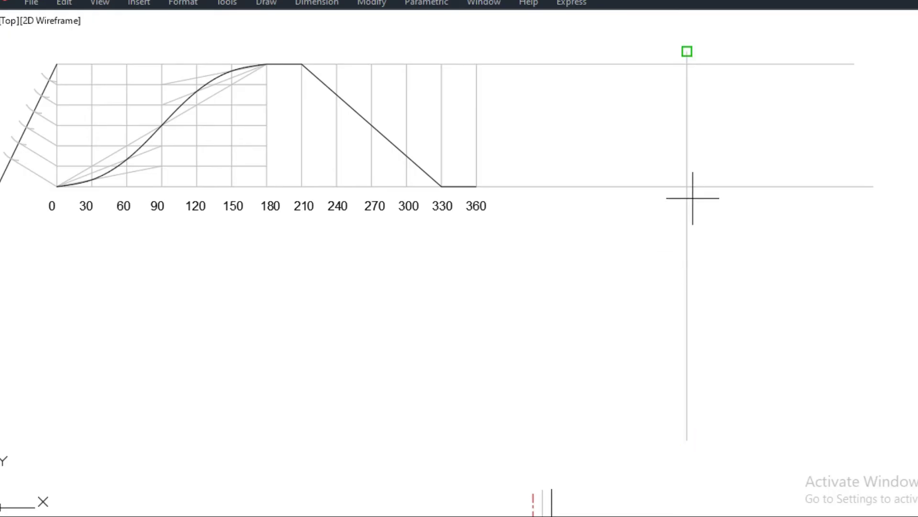
mouse_move(686, 186)
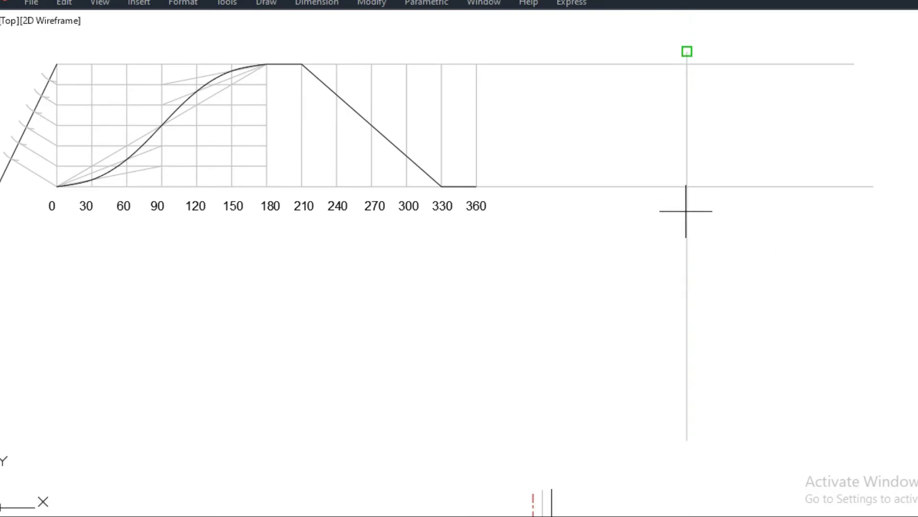
left_click(687, 241)
Size the small circle to touch the baseline and draw a horizontal centreline through it
left_click(686, 187)
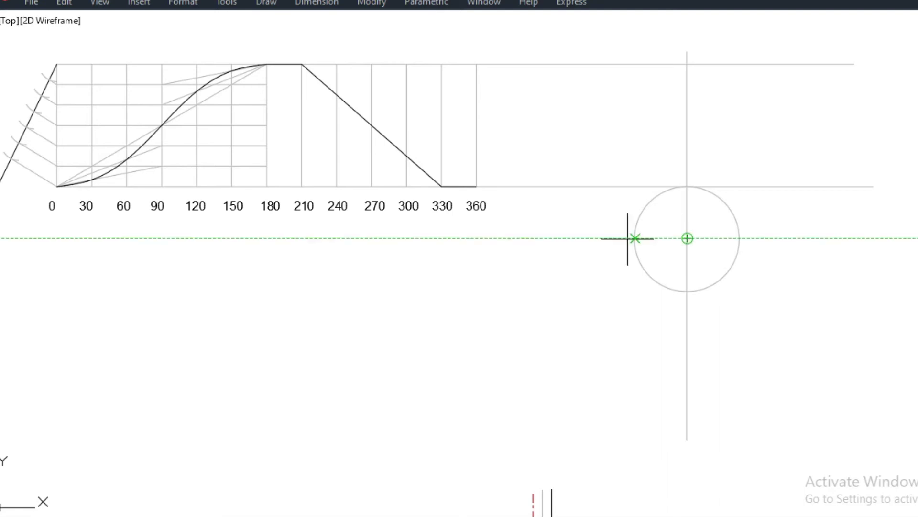
left_click(607, 238)
left_click(782, 238)
key("Return")
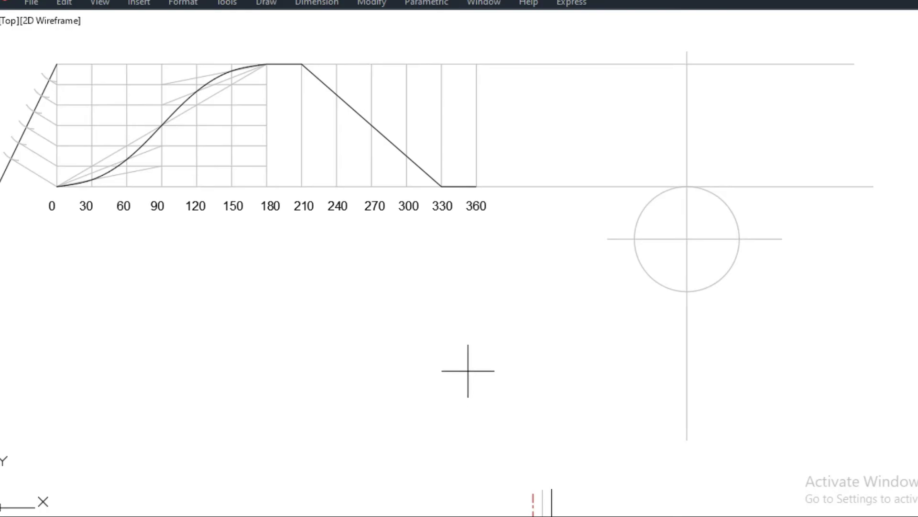
Add a concentric circle reaching the top line and extend the centreline to it both sides
left_click(687, 238)
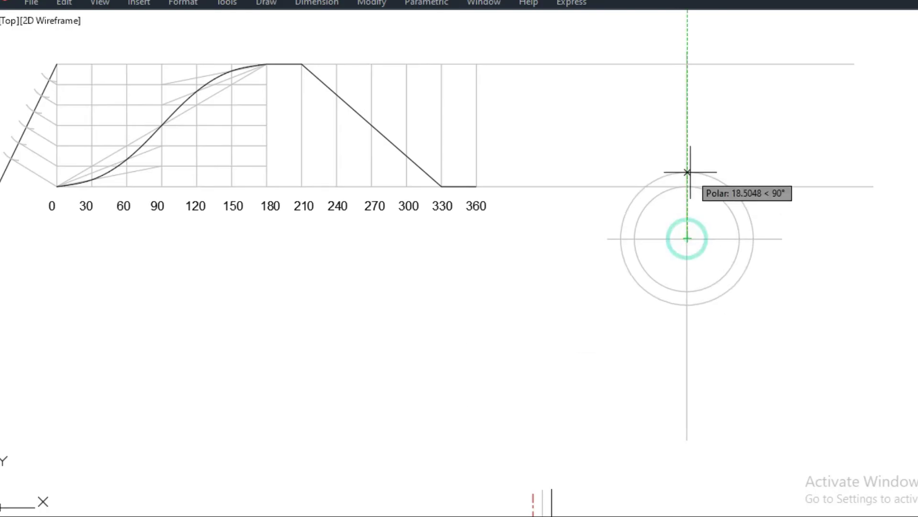
left_click(687, 64)
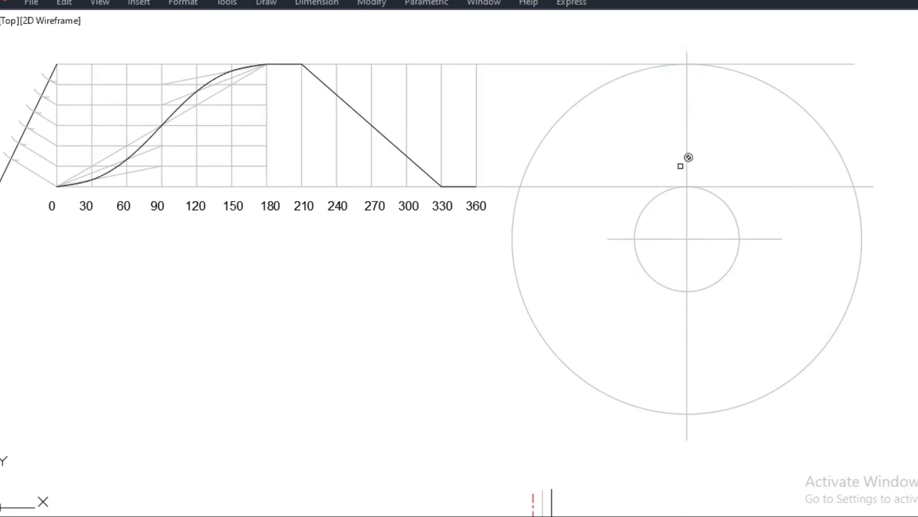
left_click(620, 239)
left_click(743, 239)
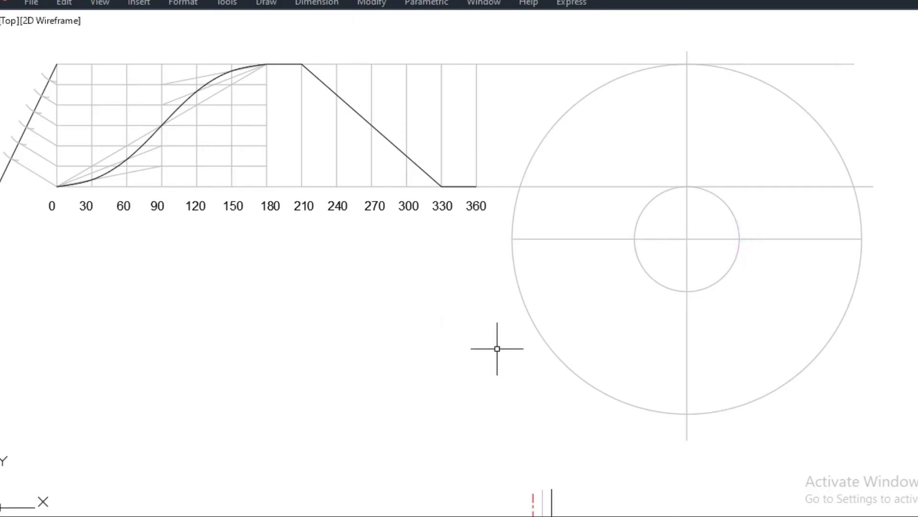